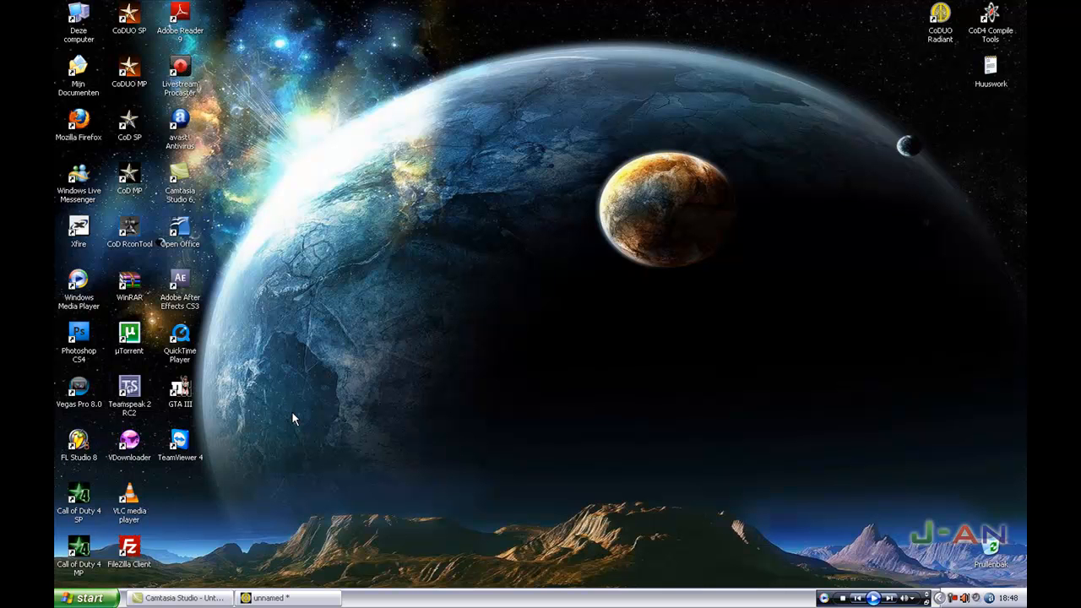
Switch to the open Radiant map and delete the existing terrain patch around the origin
{"action": "left_click", "coordinate": [285, 598]}
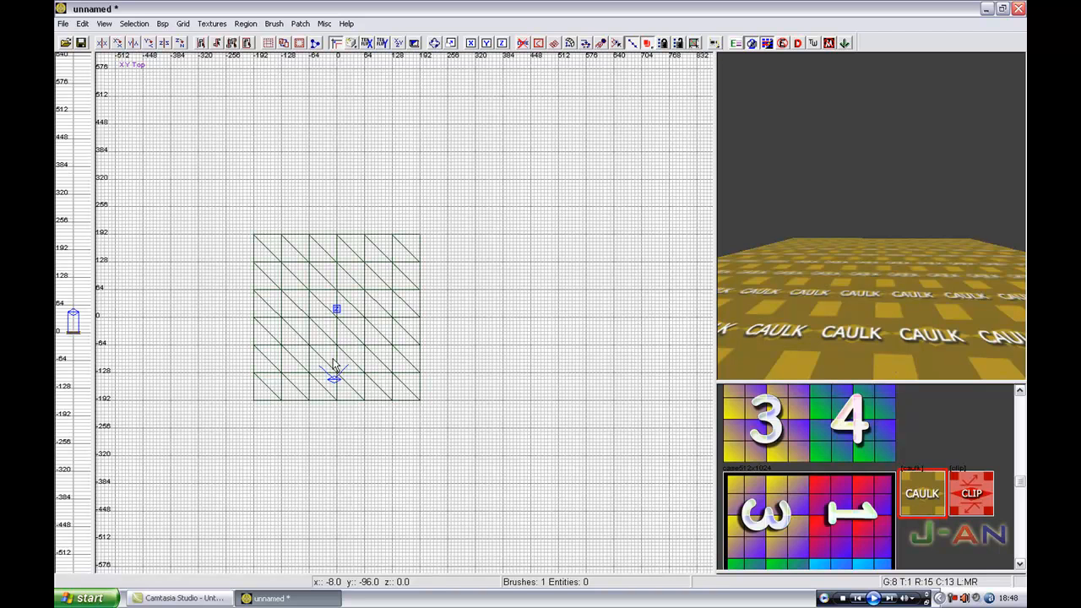
{"action": "right_click_drag", "start_coordinate": [409, 280], "coordinate": [494, 260]}
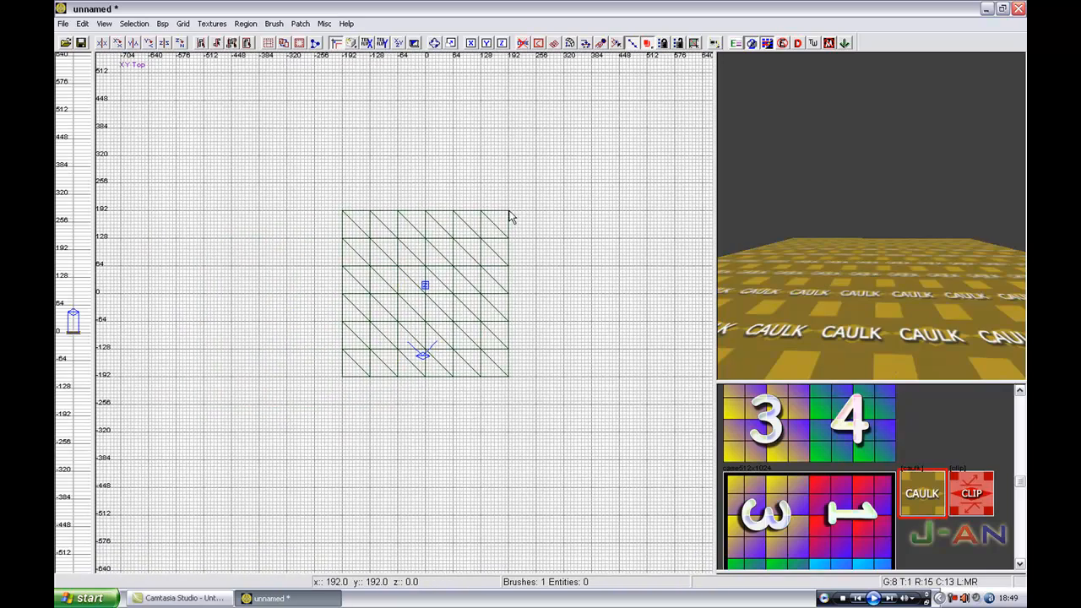
{"action": "left_click", "coordinate": [447, 257], "text": "shift"}
{"action": "key", "text": "BackSpace"}
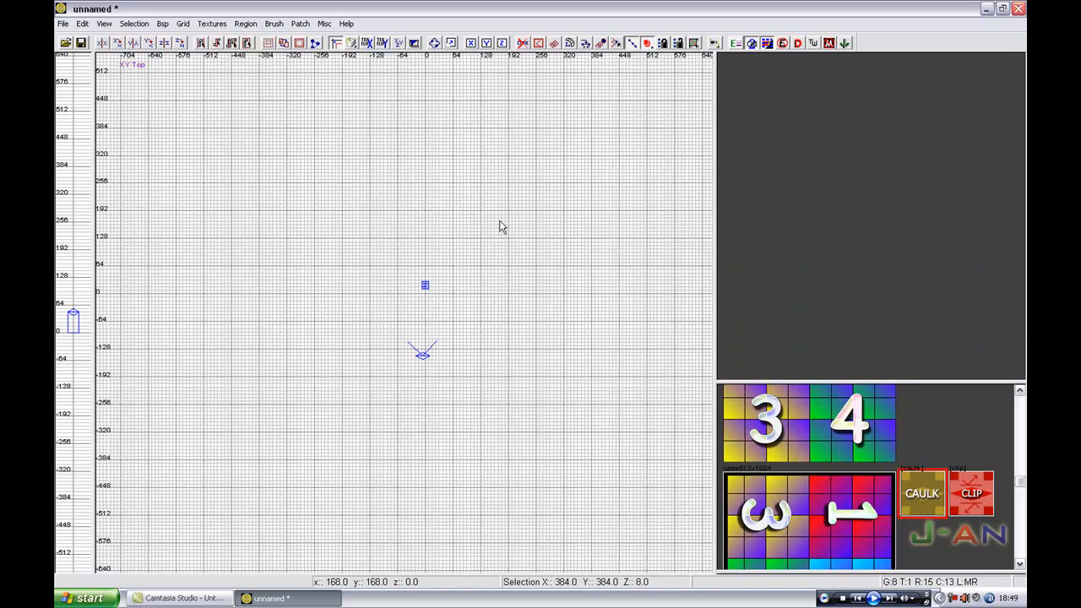
Draw a 384 × 384 unit square brush centred on the origin in the top view and texture it with common/caulk
{"action": "mouse_move", "coordinate": [508, 213]}
{"action": "left_mouse_down"}
{"action": "mouse_move", "coordinate": [342, 292]}
{"action": "mouse_move", "coordinate": [390, 409]}
{"action": "left_mouse_up"}
{"action": "right_click_drag", "start_coordinate": [376, 354], "coordinate": [362, 396]}
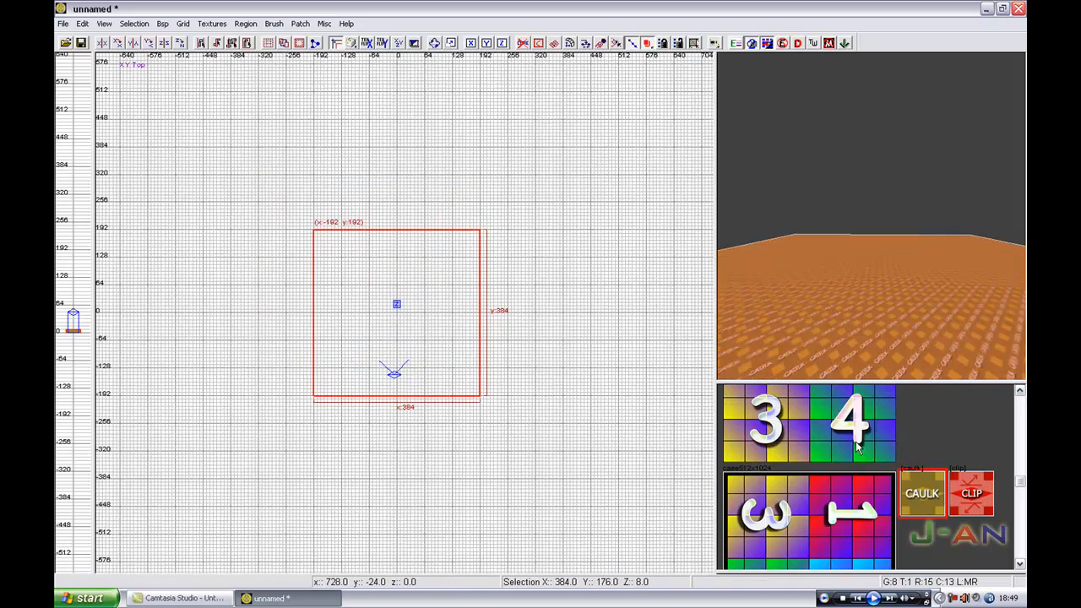
{"action": "left_click", "coordinate": [920, 486]}
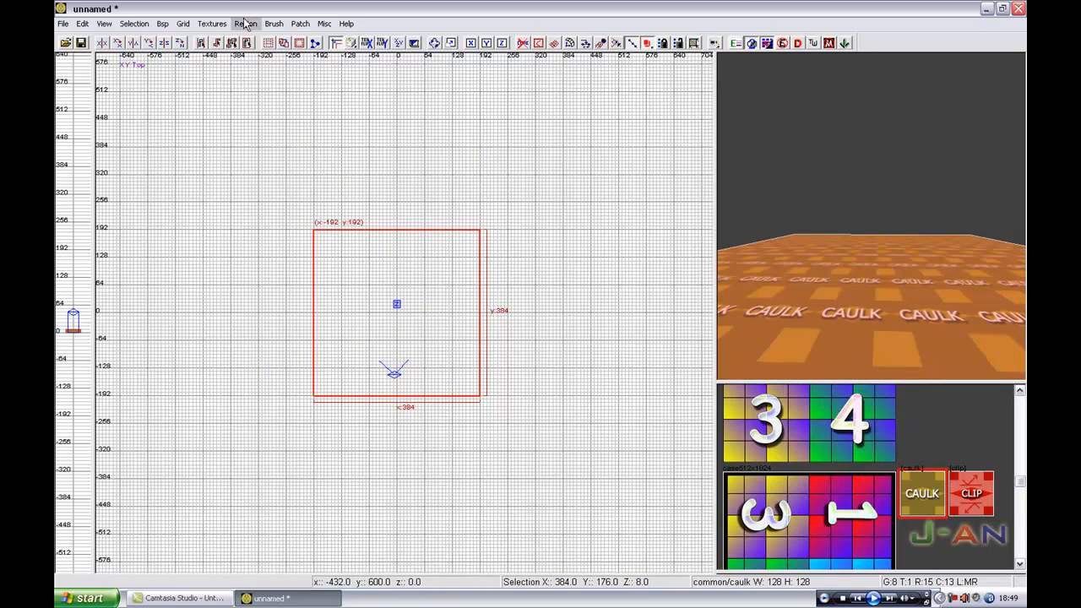
Convert the selected caulk brush into a simple terrain mesh with a density of width 7 and height 7
{"action": "left_click", "coordinate": [306, 25]}
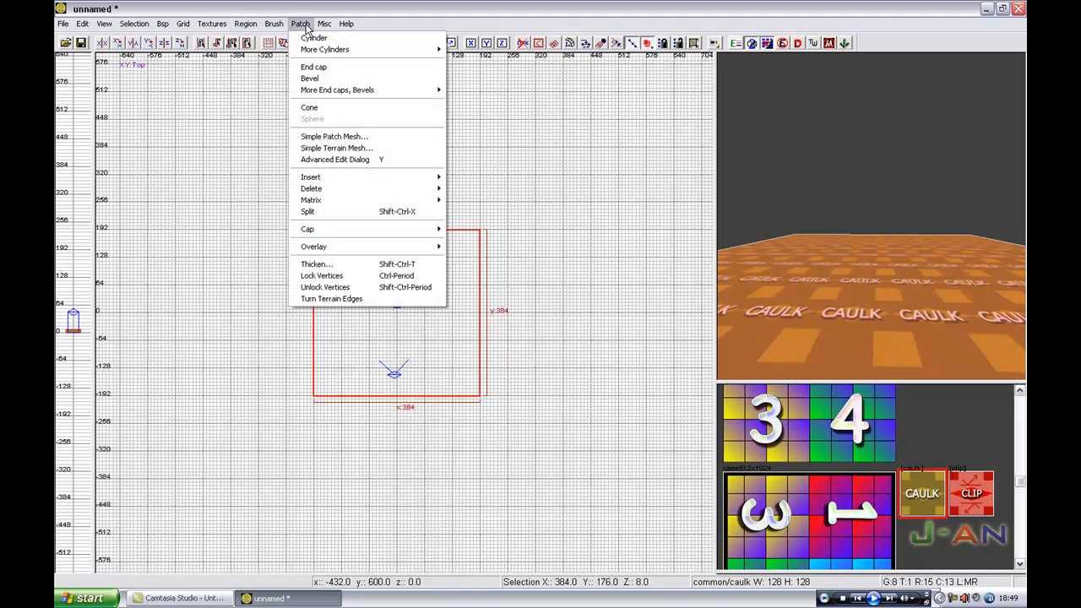
{"action": "left_click", "coordinate": [326, 149]}
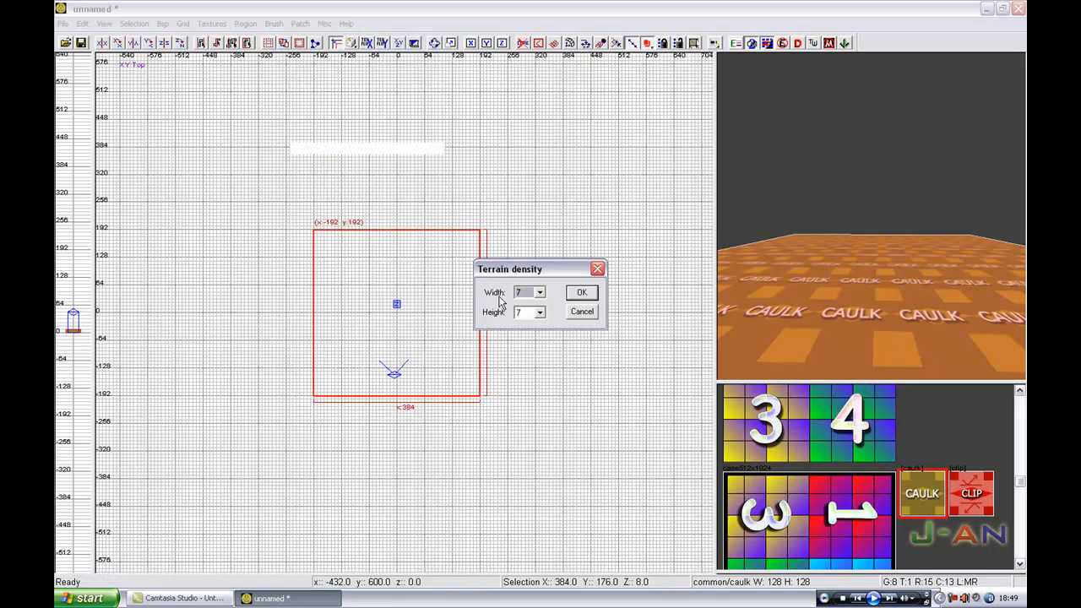
{"action": "left_click", "coordinate": [582, 293]}
Lower the terrain mesh slightly in the front view and return to the top view
{"action": "key", "text": "ctrl+Tab"}
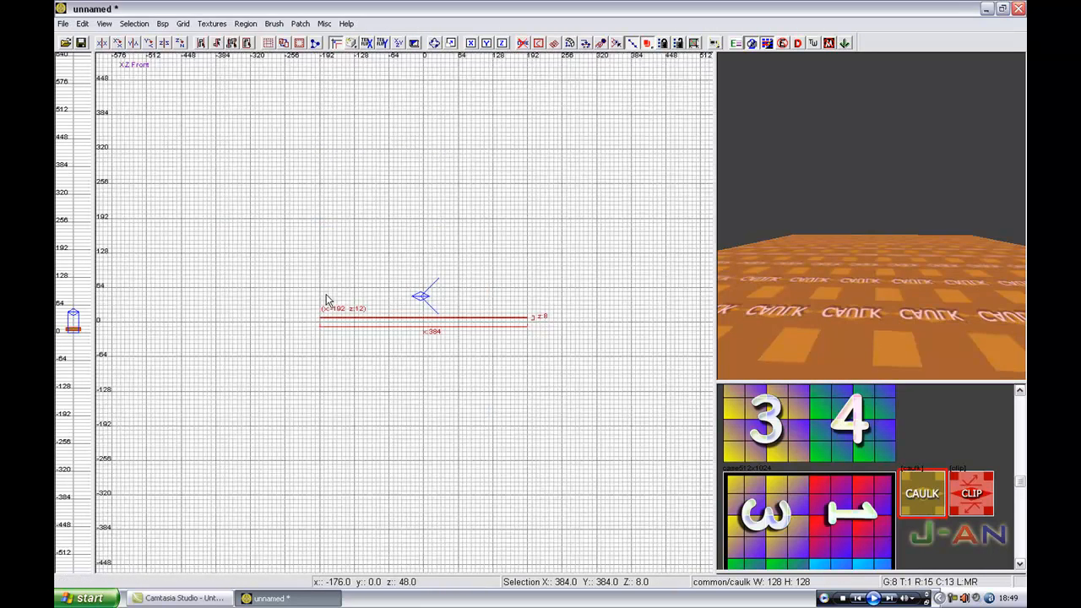
{"action": "scroll", "coordinate": [331, 335], "scroll_direction": "up", "scroll_amount": 5}
{"action": "left_click_drag", "start_coordinate": [341, 346], "coordinate": [342, 351]}
{"action": "key", "text": "ctrl+Tab"}
{"action": "scroll", "coordinate": [342, 349], "scroll_direction": "down", "scroll_amount": 5}
{"action": "key", "text": "ctrl+Tab"}
Apply CAP texture mapping to the terrain mesh in the surface inspector and aim the camera down at it
{"action": "right_click_drag", "start_coordinate": [359, 330], "coordinate": [308, 343]}
{"action": "mouse_move", "coordinate": [908, 282]}
{"action": "right_mouse_down"}
{"action": "mouse_move", "coordinate": [914, 296]}
{"action": "mouse_move", "coordinate": [920, 284]}
{"action": "right_mouse_up"}
{"action": "key", "text": "s"}
{"action": "left_click", "coordinate": [533, 340]}
{"action": "left_click", "coordinate": [548, 481]}
{"action": "right_click_drag", "start_coordinate": [814, 325], "coordinate": [824, 295]}
{"action": "key", "text": "s"}
{"action": "key", "text": "d"}
{"action": "key", "text": "d"}
{"action": "key", "text": "d"}
{"action": "left_click", "coordinate": [648, 484]}
{"action": "key", "text": "c"}
{"action": "key", "text": "c"}
Set advanced patch editing to Paint Height with amplitude 0.25 and disable soft selection on unhighlighted patches
{"action": "key", "text": "y"}
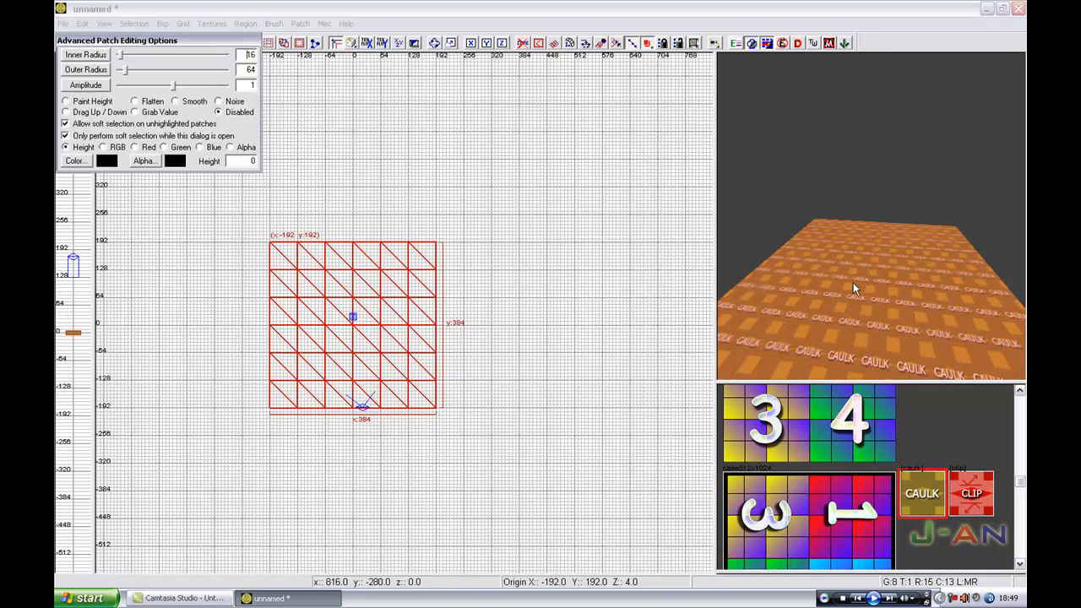
{"action": "left_click", "coordinate": [66, 124]}
{"action": "left_click", "coordinate": [66, 103]}
{"action": "left_click_drag", "start_coordinate": [174, 86], "coordinate": [160, 86]}
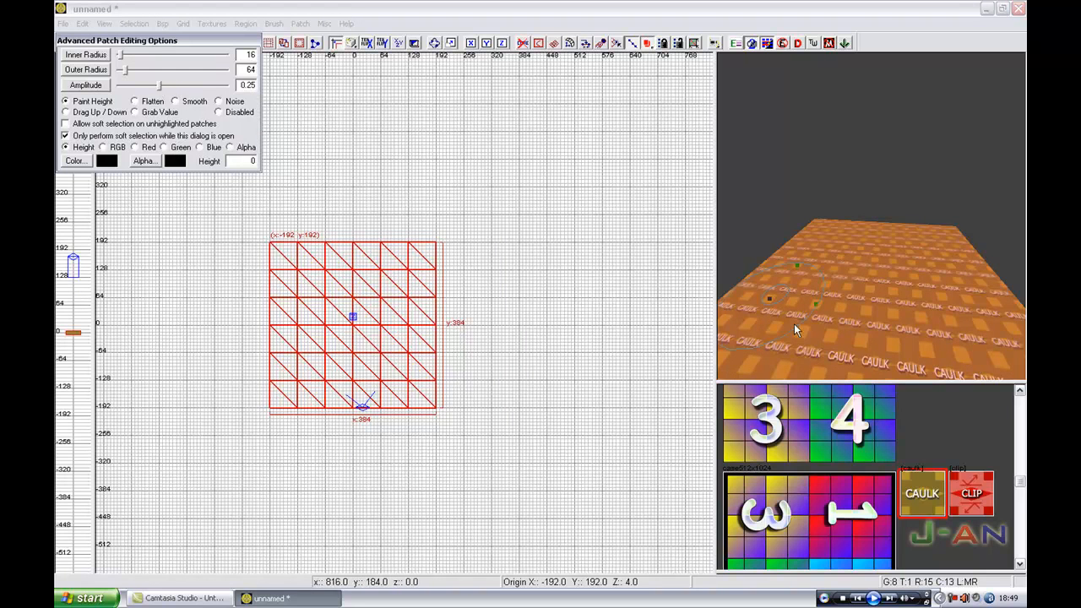
Paint a shallow channel lengthwise through the middle of the terrain mesh, from its near edge to its far edge
{"action": "left_click", "coordinate": [853, 282]}
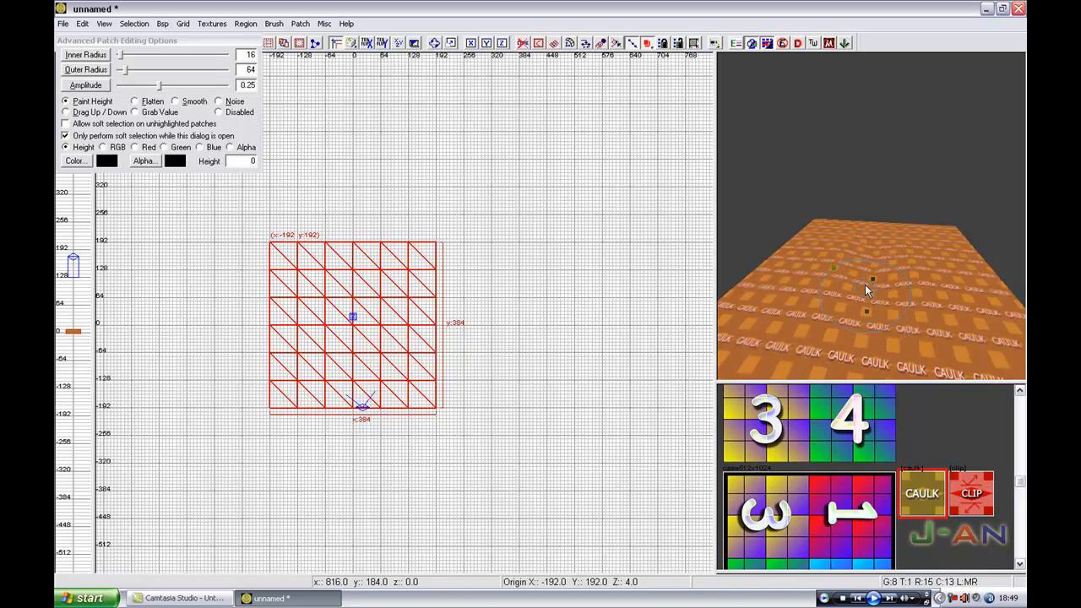
{"action": "right_click_drag", "start_coordinate": [925, 298], "coordinate": [879, 280]}
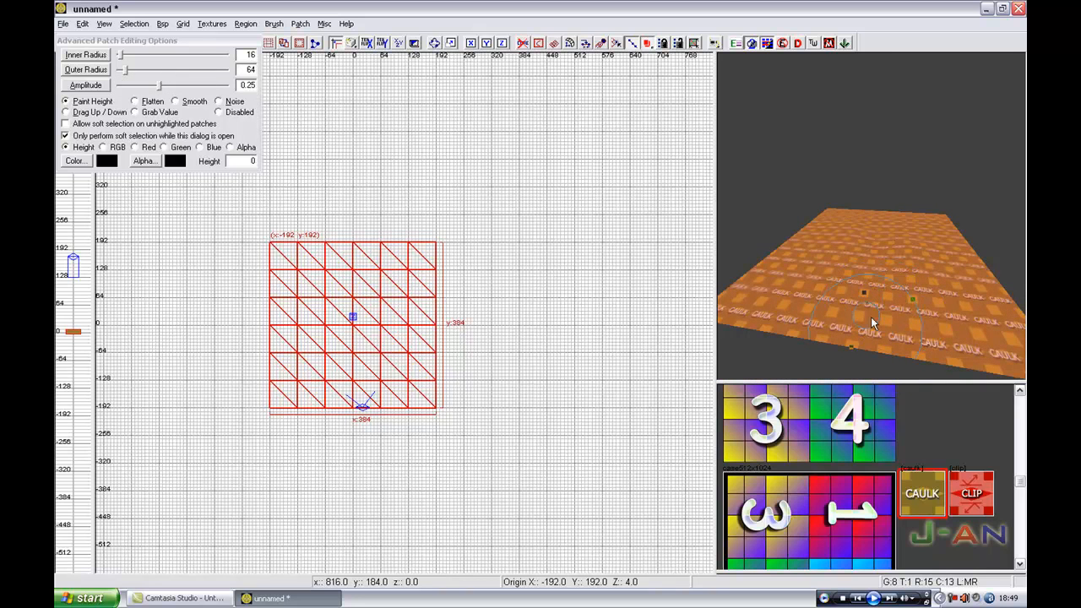
{"action": "left_click_drag", "start_coordinate": [862, 346], "coordinate": [884, 217]}
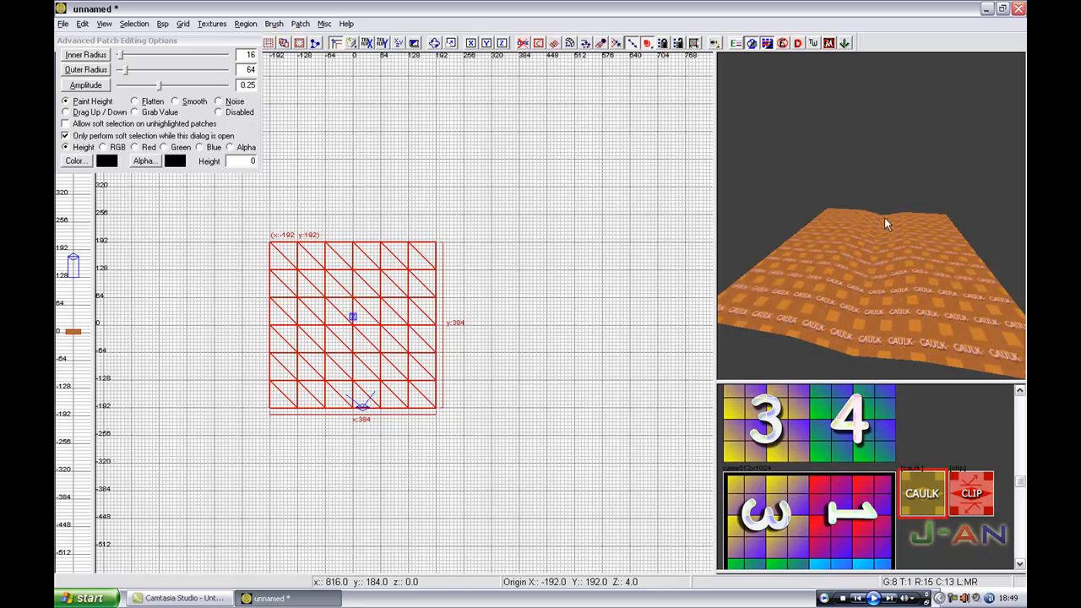
{"action": "key", "text": "Escape"}
{"action": "left_click", "coordinate": [921, 270], "text": "shift"}
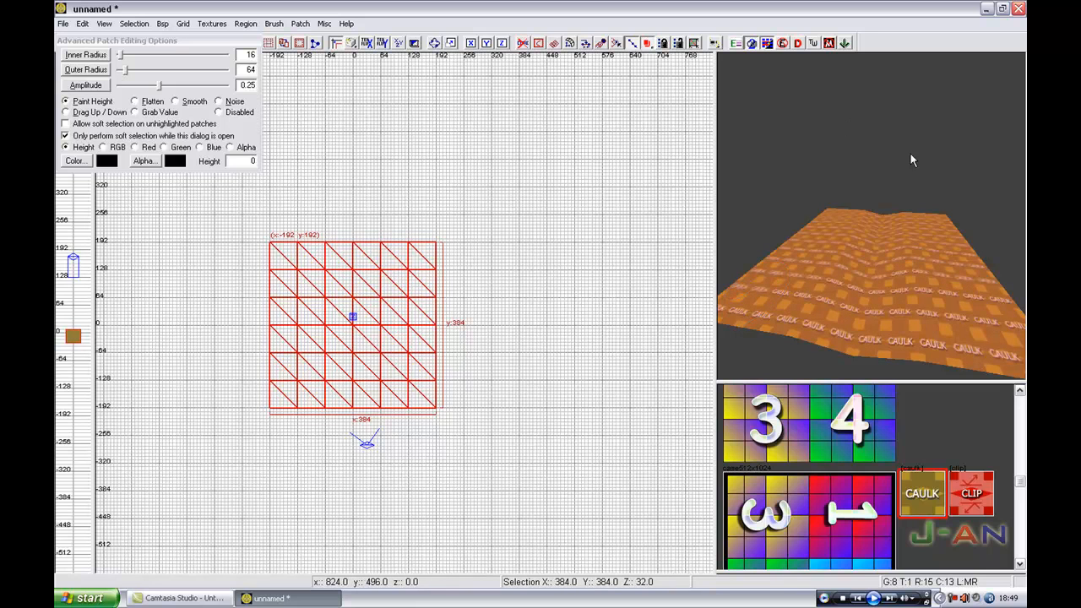
{"action": "key", "text": "Escape"}
{"action": "key", "text": "y"}
{"action": "right_click_drag", "start_coordinate": [878, 268], "coordinate": [847, 256], "text": "alt"}
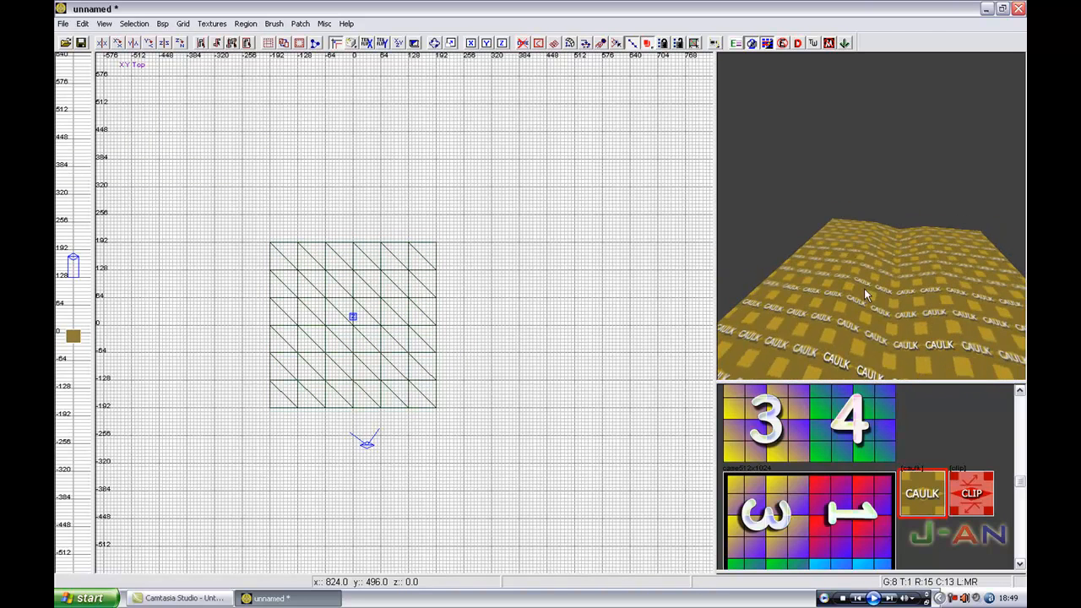
Reselect the terrain with Paint Height active and sculpt more height variation along the side of the channel
{"action": "left_click", "coordinate": [883, 278], "text": "shift"}
{"action": "key", "text": "y"}
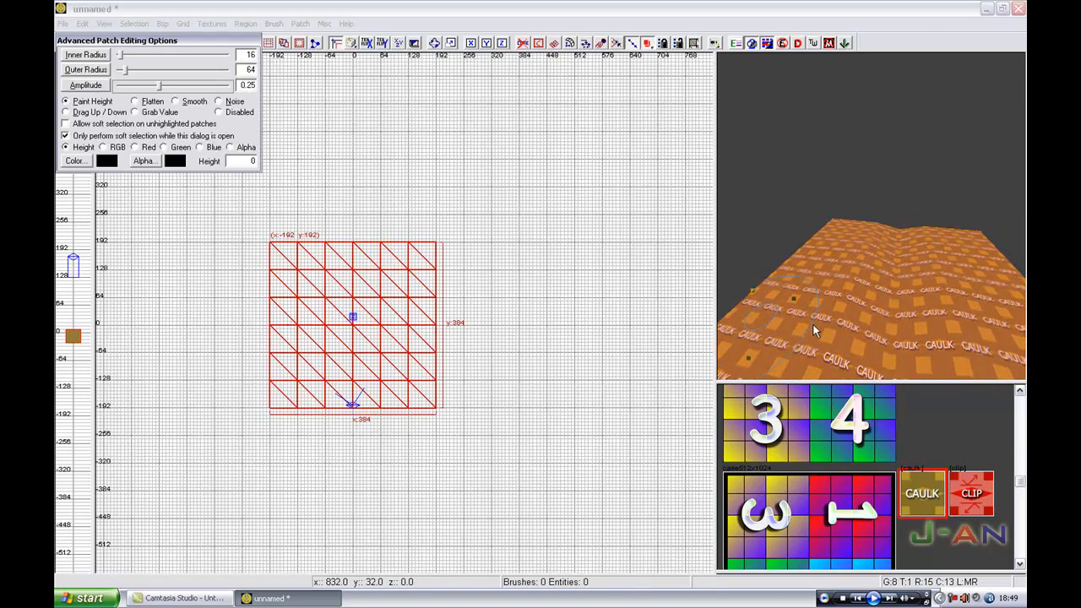
{"action": "right_click_drag", "start_coordinate": [852, 338], "coordinate": [858, 368]}
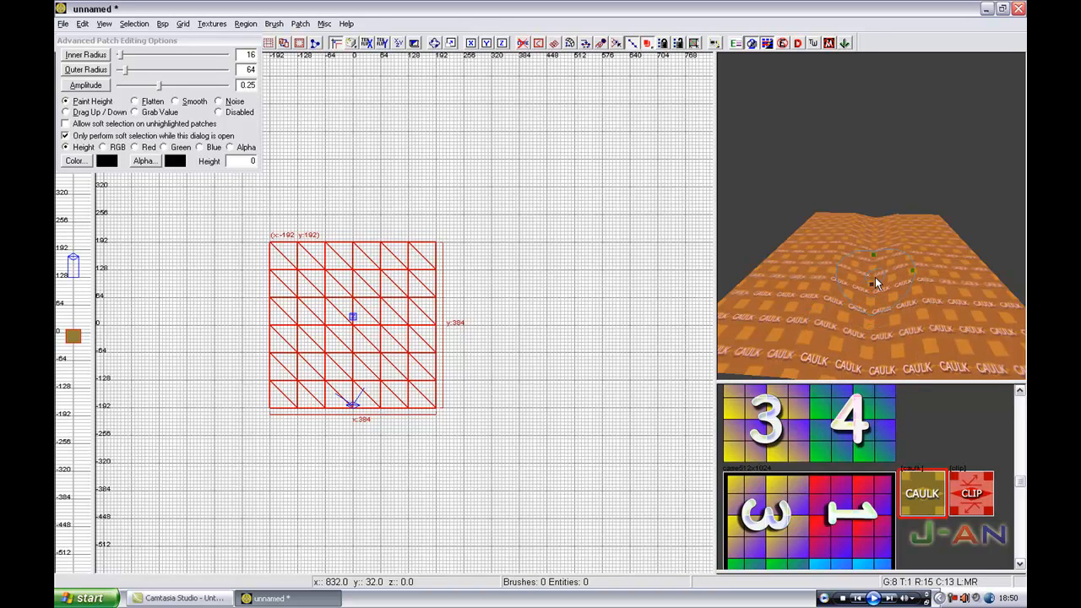
{"action": "mouse_move", "coordinate": [919, 275]}
{"action": "left_mouse_down"}
{"action": "mouse_move", "coordinate": [905, 249]}
{"action": "mouse_move", "coordinate": [924, 312]}
{"action": "mouse_move", "coordinate": [928, 253]}
{"action": "left_mouse_up"}
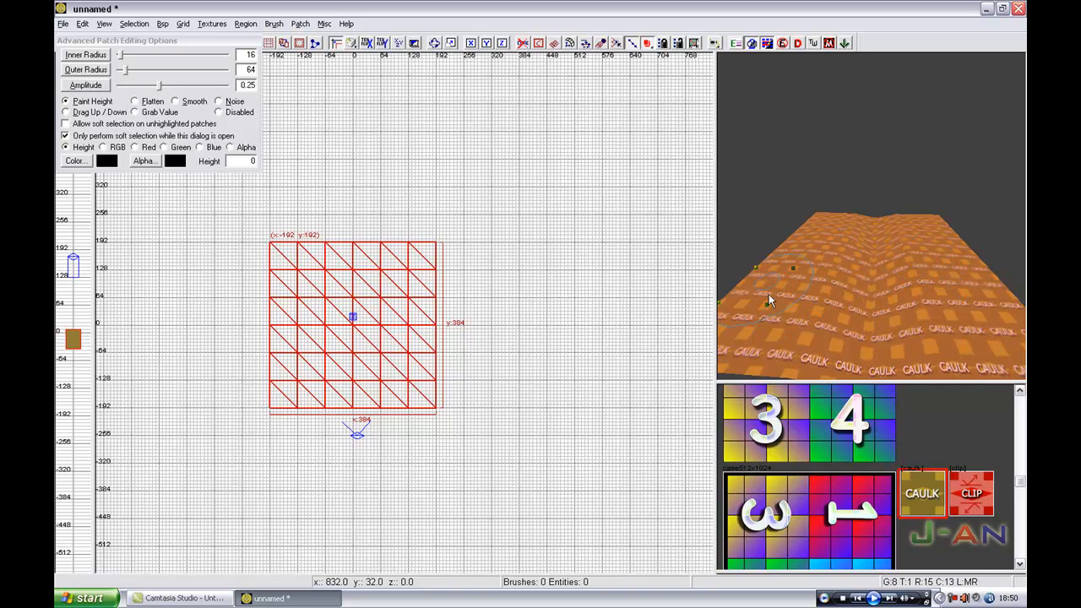
{"action": "key", "text": "Escape"}
{"action": "scroll", "coordinate": [903, 242], "scroll_direction": "down", "scroll_amount": 1}
{"action": "left_click", "coordinate": [895, 254], "text": "shift"}
{"action": "right_click", "coordinate": [895, 253]}
{"action": "scroll", "coordinate": [921, 171], "scroll_direction": "up", "scroll_amount": 1}
{"action": "mouse_move", "coordinate": [919, 170]}
{"action": "right_mouse_down"}
{"action": "mouse_move", "coordinate": [972, 170]}
{"action": "mouse_move", "coordinate": [919, 170]}
{"action": "right_mouse_up"}
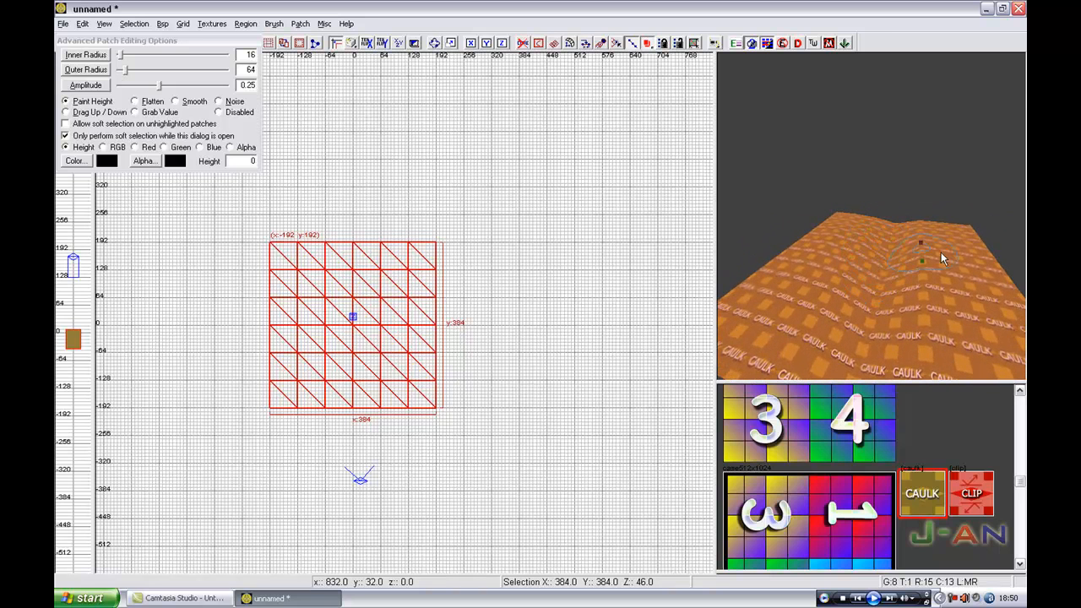
Finish sculpting the far part of the terrain and close the advanced patch editing options
{"action": "key", "text": "Escape"}
{"action": "scroll", "coordinate": [932, 293], "scroll_direction": "down", "scroll_amount": 2}
{"action": "left_click", "coordinate": [929, 290], "text": "shift"}
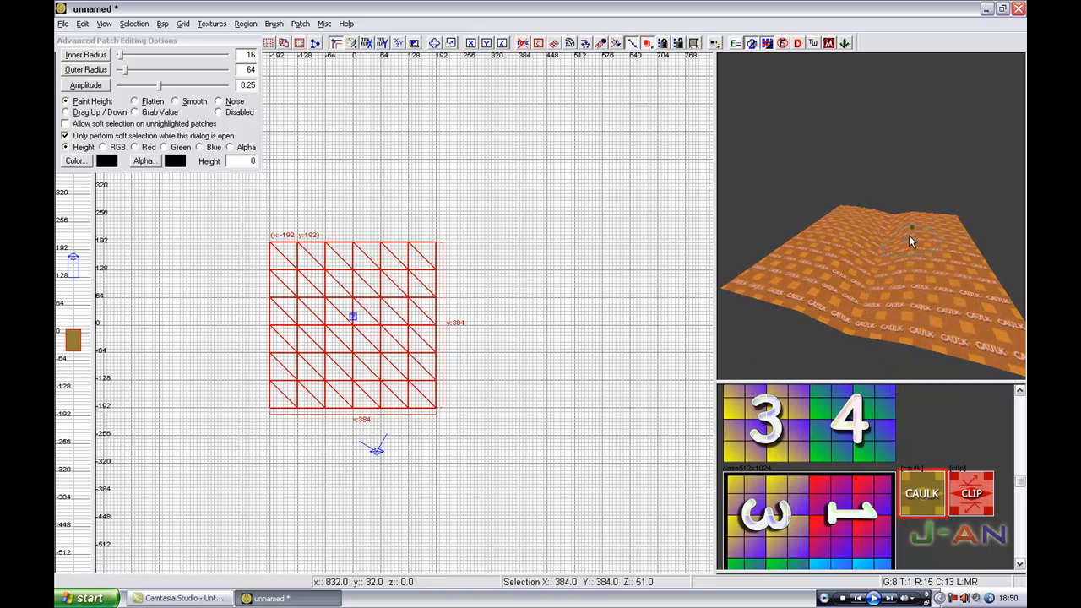
{"action": "key", "text": "Escape"}
{"action": "left_click", "coordinate": [925, 284], "text": "shift"}
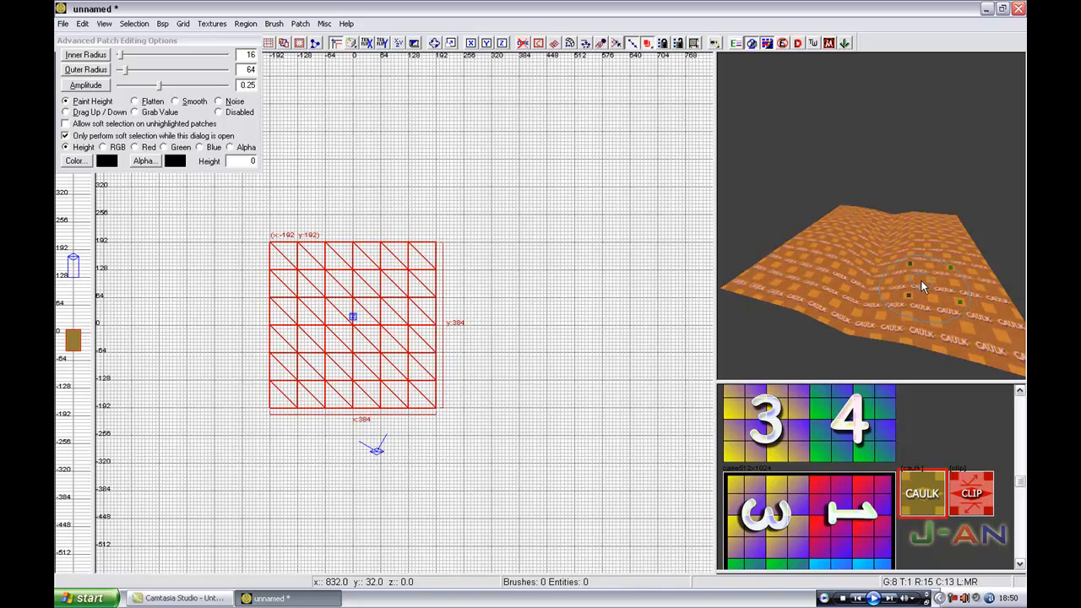
{"action": "key", "text": "y"}
Load the normandy/ground textures and apply grass@lp_brecort1b to the selected terrain mesh
{"action": "right_click_drag", "start_coordinate": [345, 176], "coordinate": [372, 150]}
{"action": "left_click", "coordinate": [209, 27]}
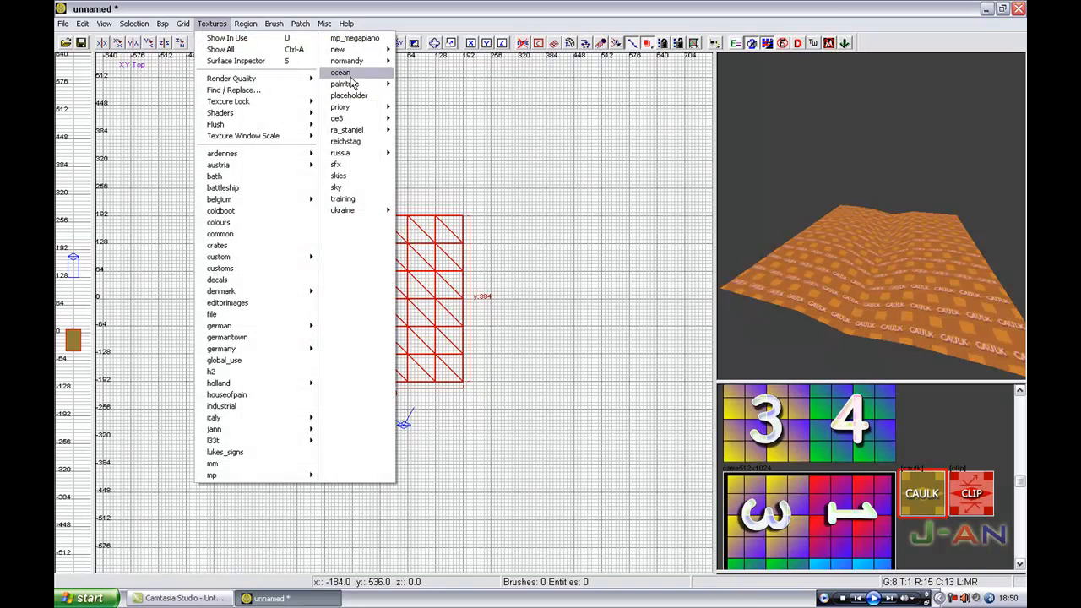
{"action": "mouse_move", "coordinate": [348, 62]}
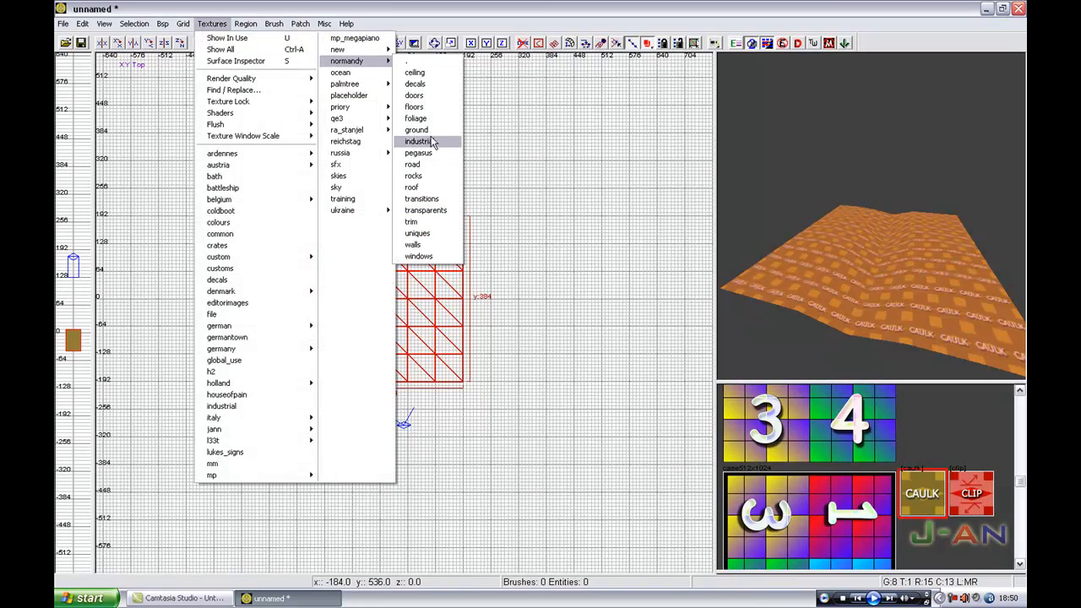
{"action": "left_click", "coordinate": [429, 129]}
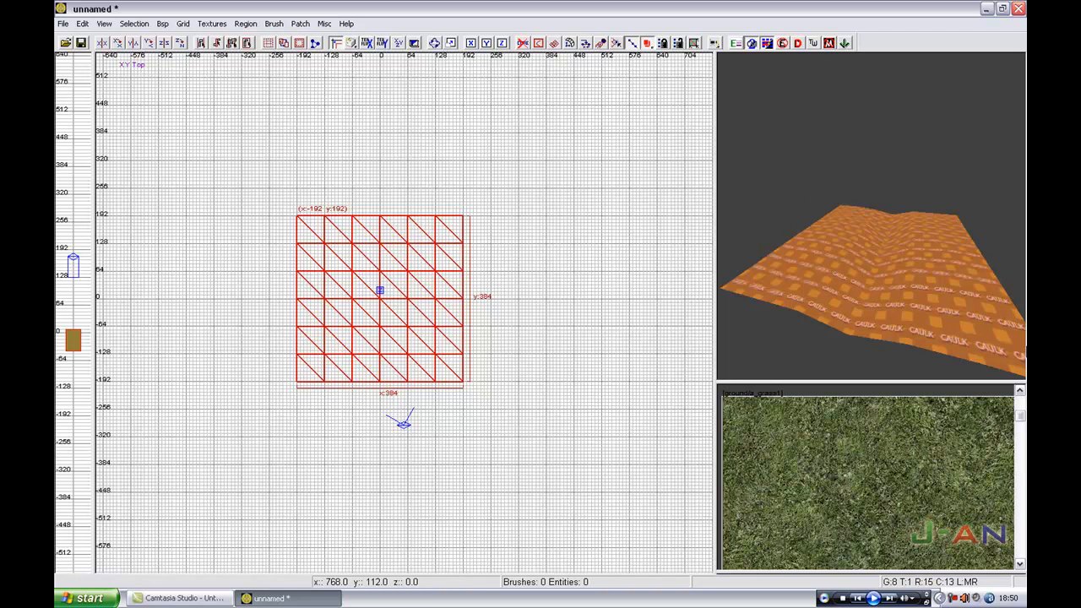
{"action": "left_click_drag", "start_coordinate": [1020, 416], "coordinate": [1020, 513]}
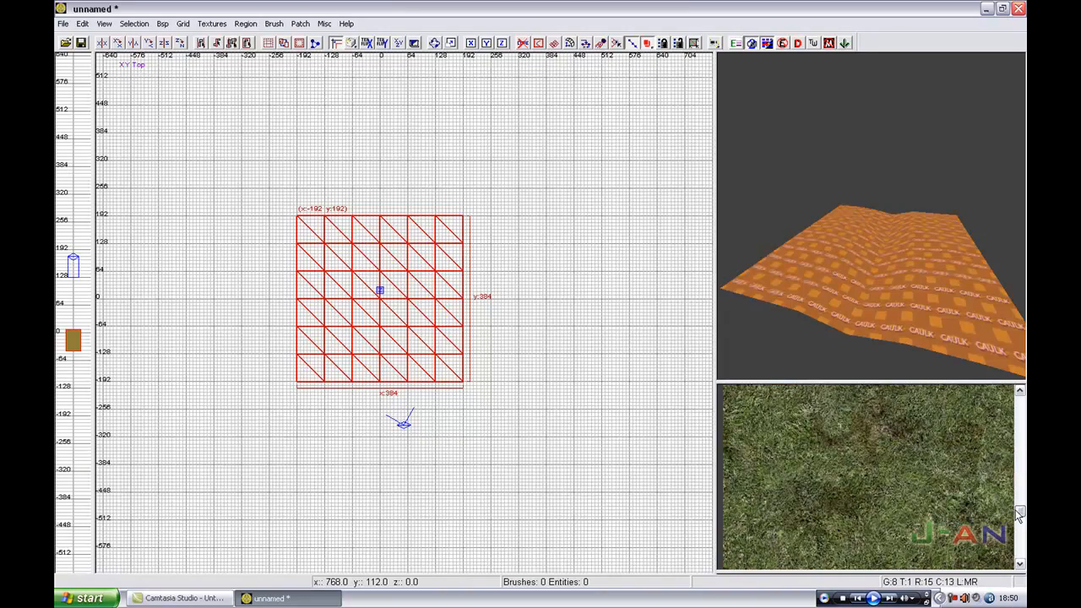
{"action": "left_click", "coordinate": [889, 478]}
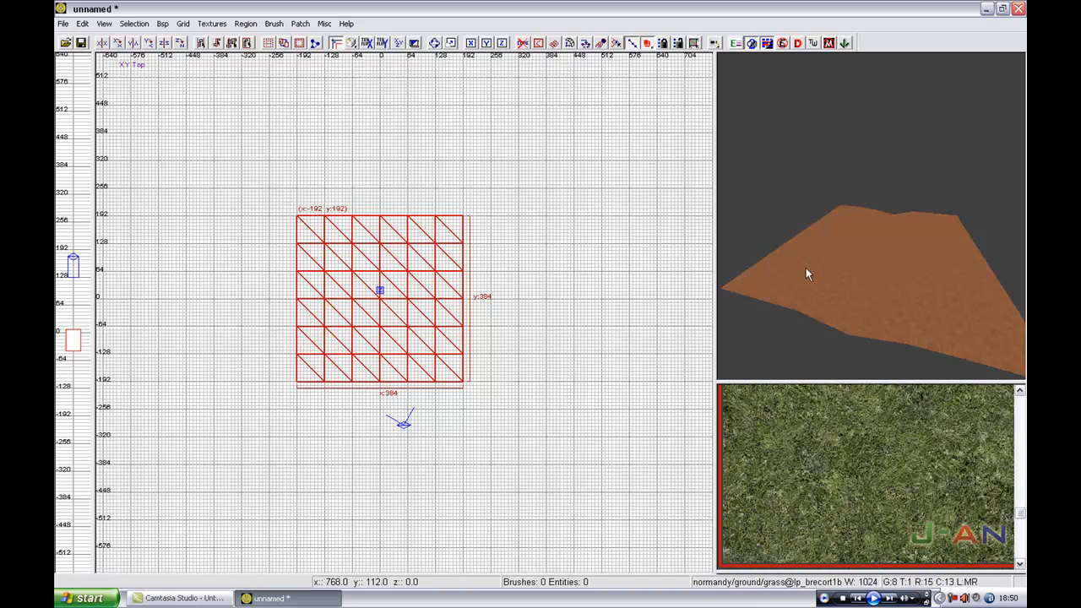
Apply CAP mapping to the terrain's grass texture in the surface inspector and deselect the terrain
{"action": "key", "text": "s"}
{"action": "left_click", "coordinate": [537, 342]}
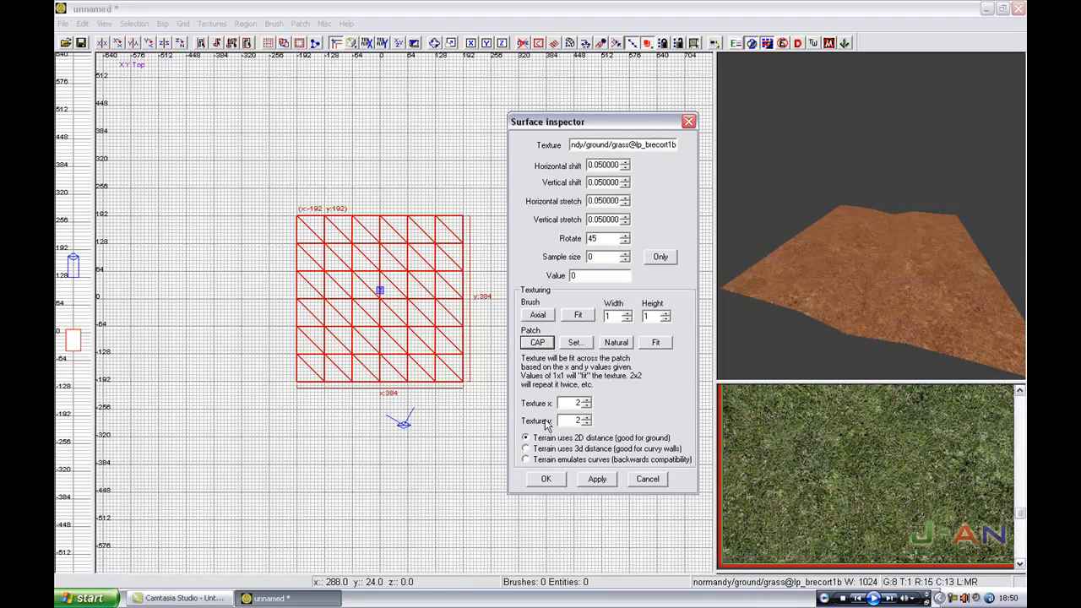
{"action": "left_click", "coordinate": [543, 482]}
{"action": "key", "text": "Escape"}
{"action": "left_click", "coordinate": [933, 273], "text": "shift"}
{"action": "key", "text": "Escape"}
Browse the loaded ground textures and compare the names and looks of the grass, gravel and dirt variants
{"action": "scroll", "coordinate": [897, 465], "scroll_direction": "up", "scroll_amount": 2}
{"action": "scroll", "coordinate": [898, 452], "scroll_direction": "up", "scroll_amount": 6}
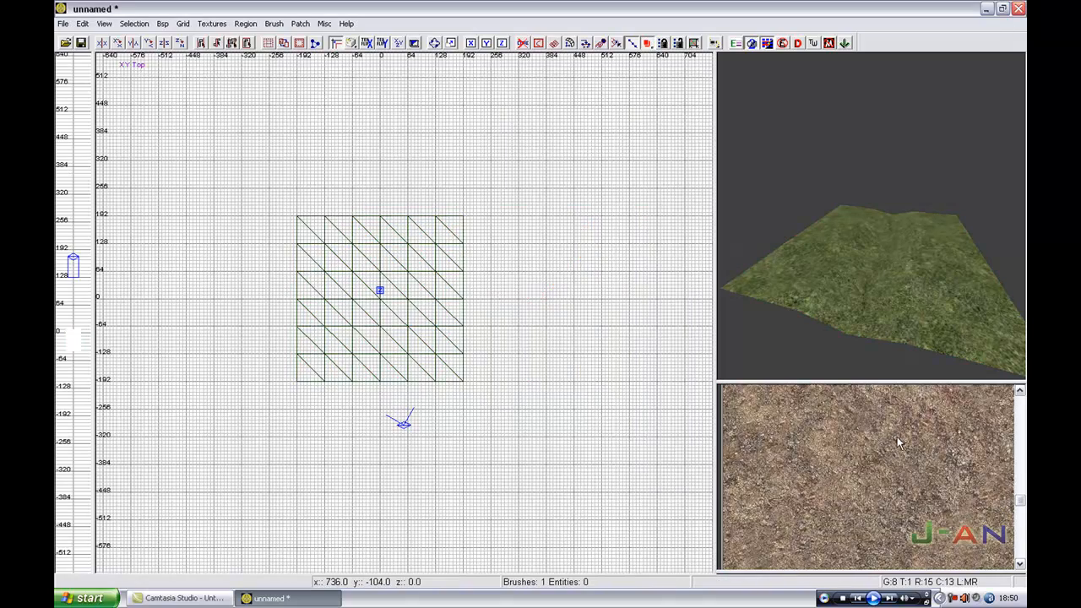
{"action": "scroll", "coordinate": [857, 510], "scroll_direction": "down", "scroll_amount": 3}
{"action": "scroll", "coordinate": [803, 469], "scroll_direction": "up", "scroll_amount": 3}
{"action": "scroll", "coordinate": [832, 464], "scroll_direction": "down", "scroll_amount": 3}
{"action": "scroll", "coordinate": [834, 470], "scroll_direction": "down", "scroll_amount": 5}
{"action": "scroll", "coordinate": [834, 467], "scroll_direction": "down", "scroll_amount": 2}
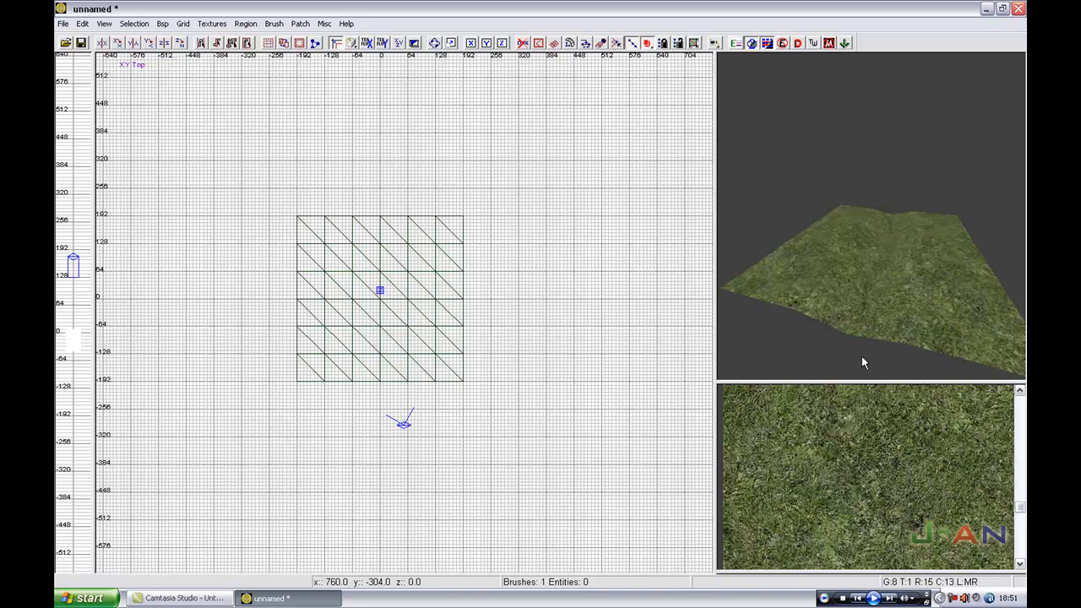
{"action": "scroll", "coordinate": [778, 458], "scroll_direction": "up", "scroll_amount": 5}
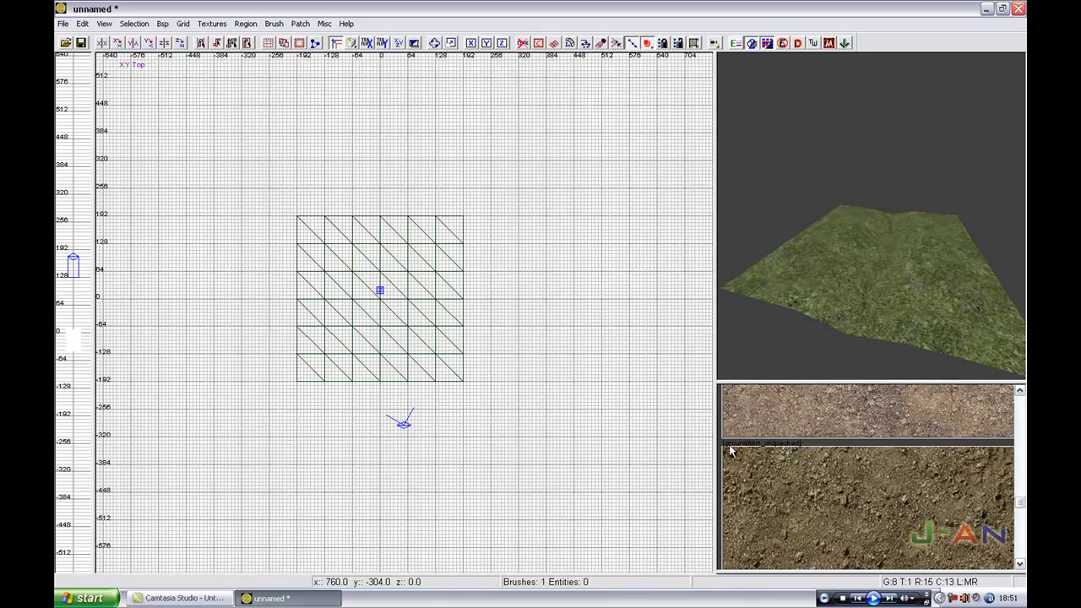
{"action": "scroll", "coordinate": [853, 464], "scroll_direction": "up", "scroll_amount": 3}
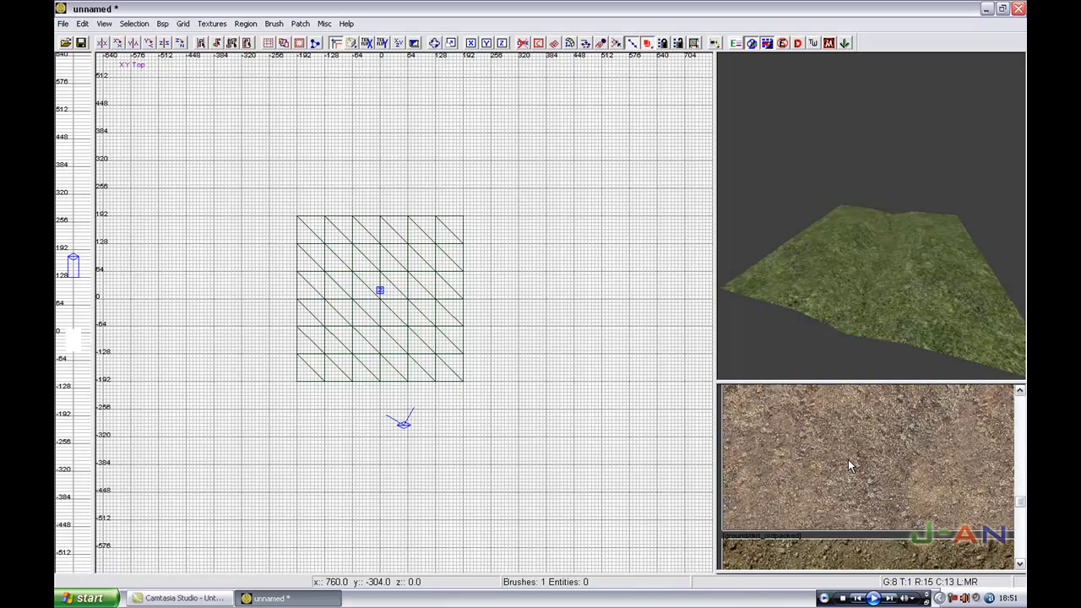
{"action": "scroll", "coordinate": [850, 464], "scroll_direction": "down", "scroll_amount": 3}
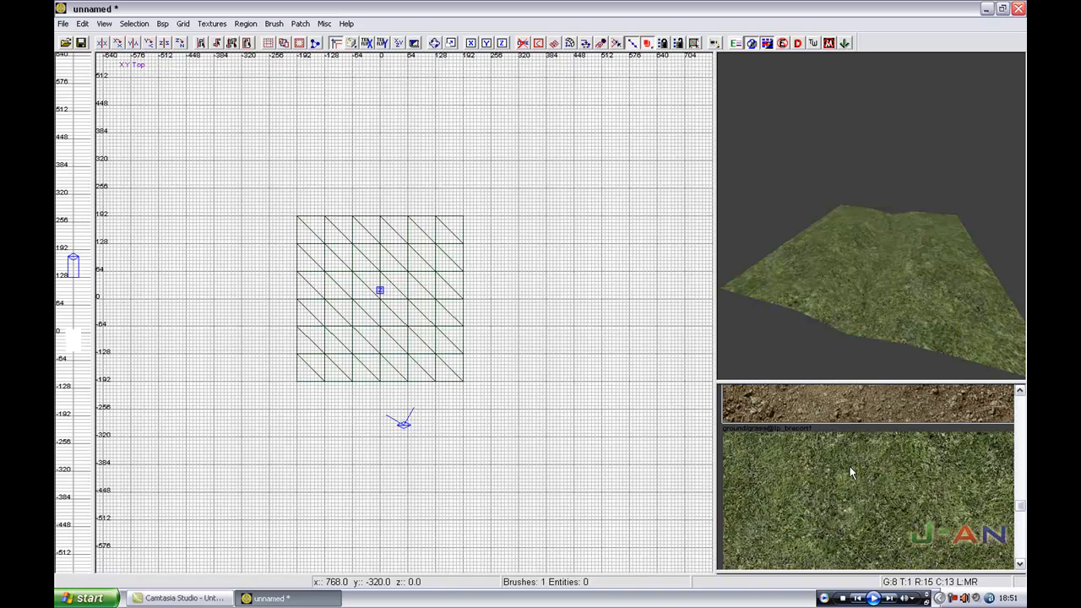
{"action": "scroll", "coordinate": [849, 466], "scroll_direction": "up", "scroll_amount": 4}
{"action": "scroll", "coordinate": [844, 470], "scroll_direction": "down", "scroll_amount": 2}
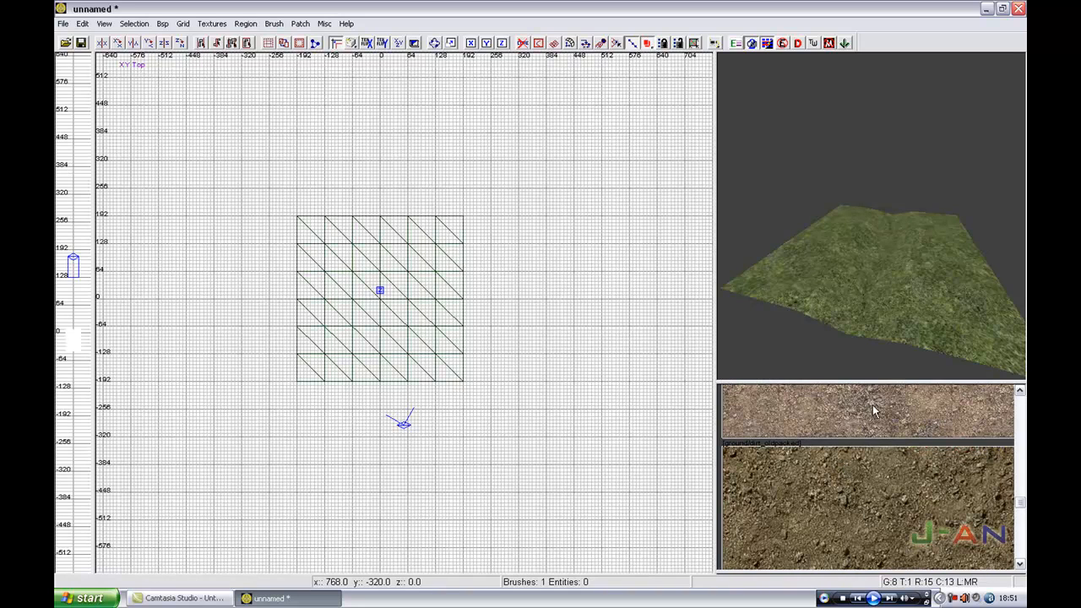
{"action": "scroll", "coordinate": [861, 422], "scroll_direction": "down", "scroll_amount": 2}
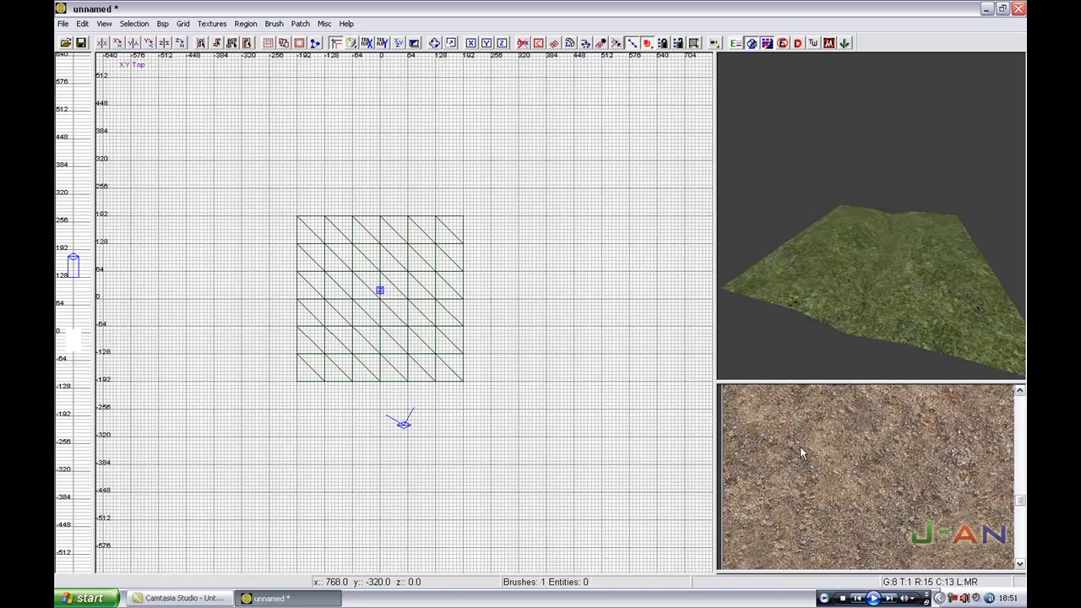
{"action": "scroll", "coordinate": [765, 450], "scroll_direction": "down", "scroll_amount": 3}
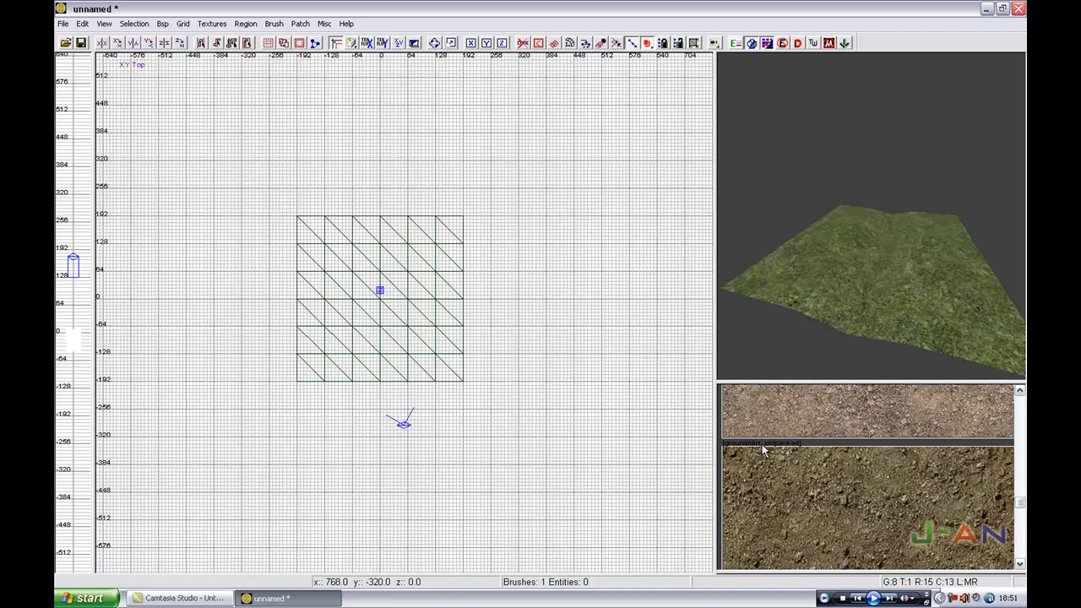
Browse the loaded ground textures again for a dirt variant that suits the grass, comparing the rock, gravel and dirt looks
{"action": "scroll", "coordinate": [803, 460], "scroll_direction": "up", "scroll_amount": 4}
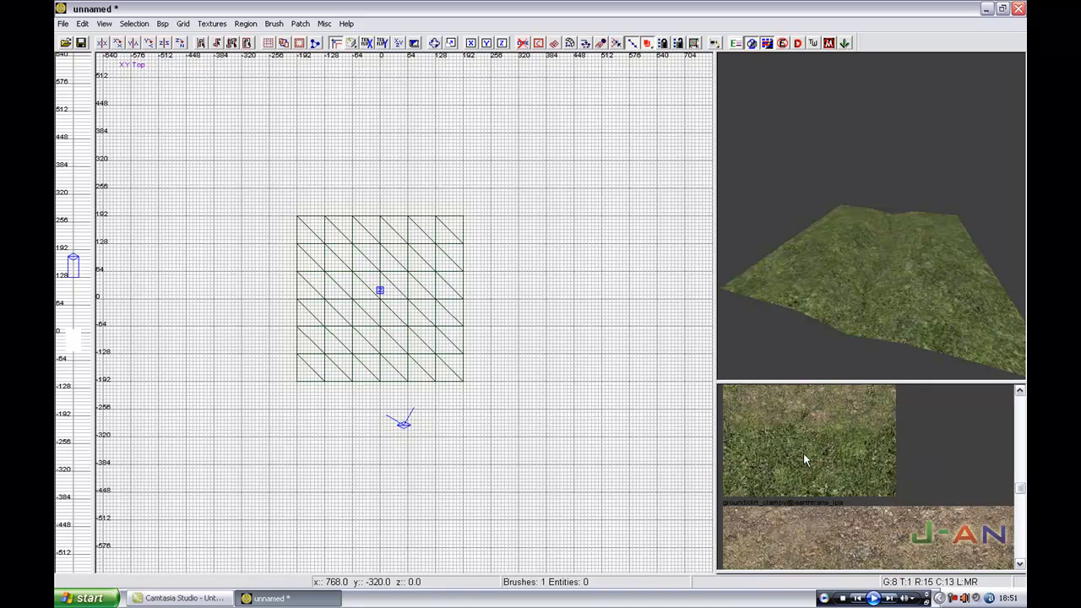
{"action": "scroll", "coordinate": [804, 454], "scroll_direction": "down", "scroll_amount": 6}
{"action": "scroll", "coordinate": [804, 460], "scroll_direction": "up", "scroll_amount": 4}
{"action": "scroll", "coordinate": [804, 459], "scroll_direction": "up", "scroll_amount": 5}
{"action": "scroll", "coordinate": [806, 458], "scroll_direction": "up", "scroll_amount": 5}
{"action": "scroll", "coordinate": [807, 459], "scroll_direction": "up", "scroll_amount": 5}
{"action": "scroll", "coordinate": [758, 450], "scroll_direction": "up", "scroll_amount": 5}
{"action": "scroll", "coordinate": [758, 451], "scroll_direction": "up", "scroll_amount": 2}
{"action": "scroll", "coordinate": [759, 451], "scroll_direction": "down", "scroll_amount": 6}
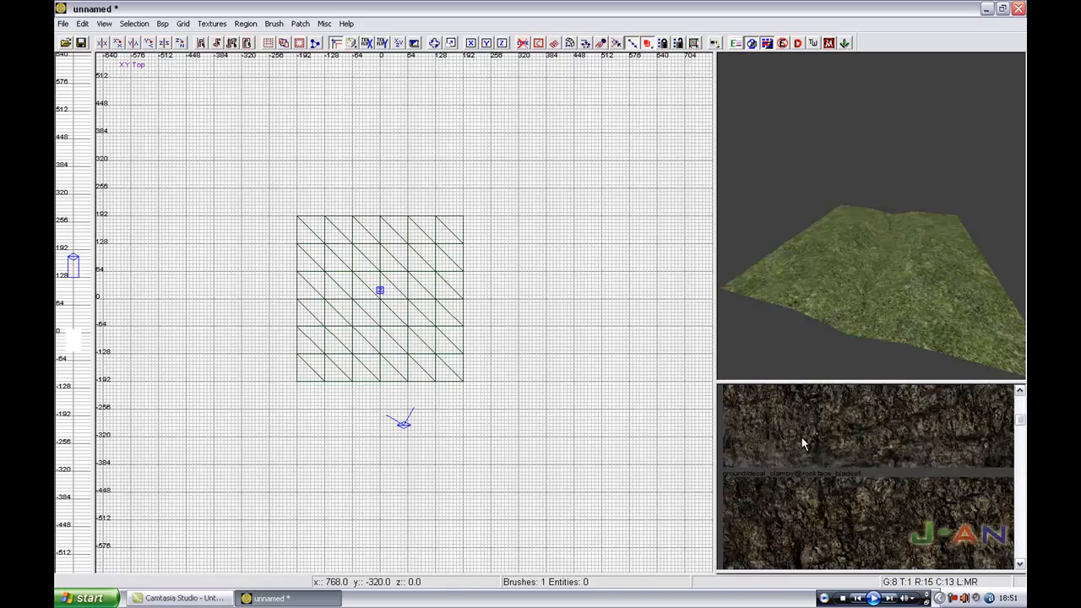
{"action": "left_click_drag", "start_coordinate": [1020, 438], "coordinate": [1020, 503]}
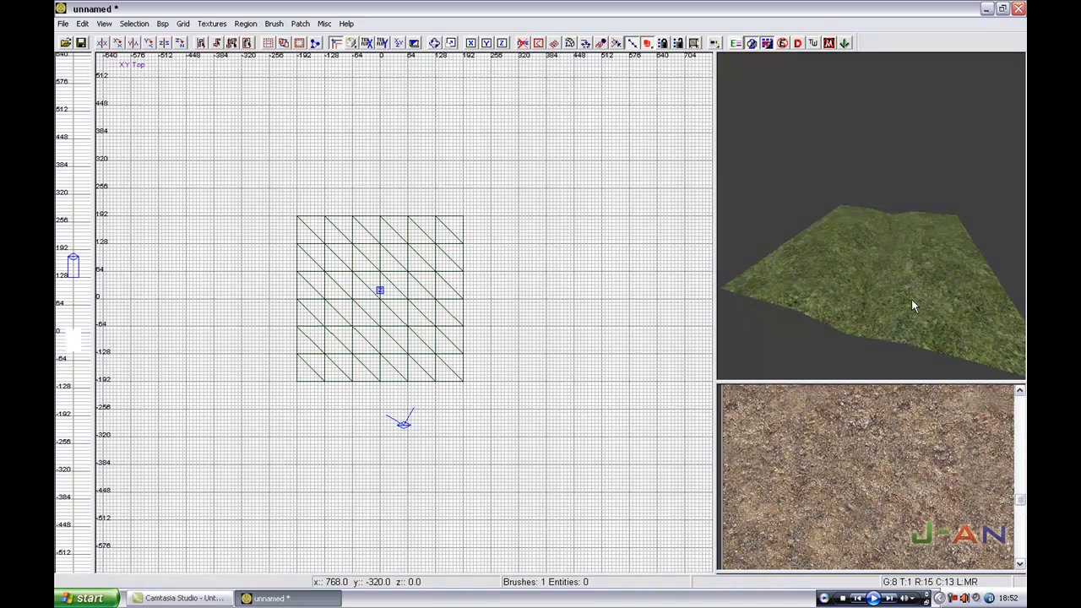
Select the terrain mesh, try the dirt_earthbase texture on it and restore its grass texture
{"action": "left_click", "coordinate": [904, 335], "text": "shift"}
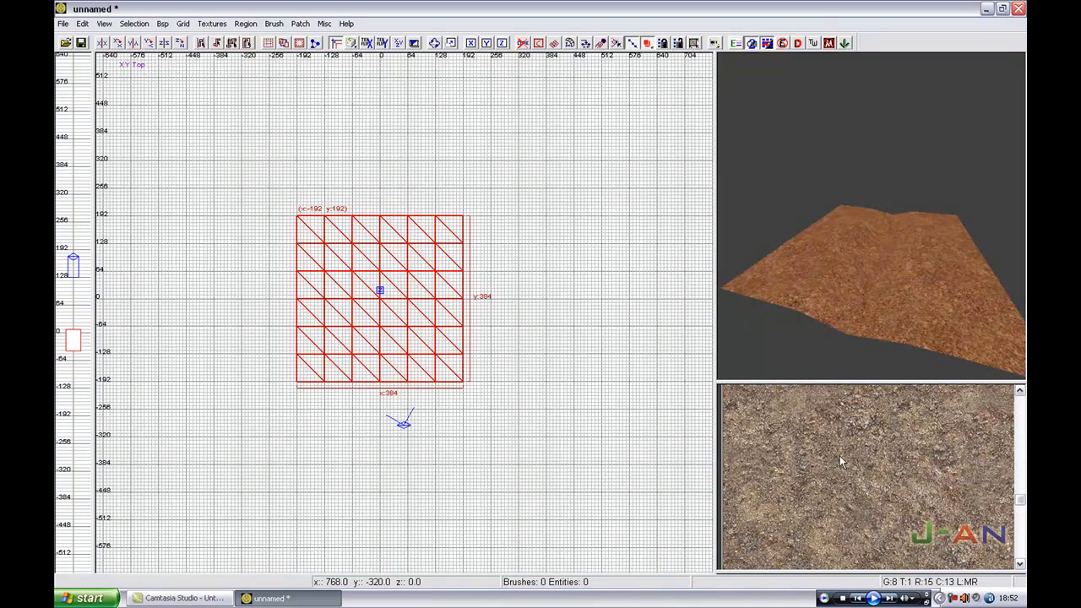
{"action": "left_click", "coordinate": [840, 461]}
{"action": "scroll", "coordinate": [836, 459], "scroll_direction": "down", "scroll_amount": 4}
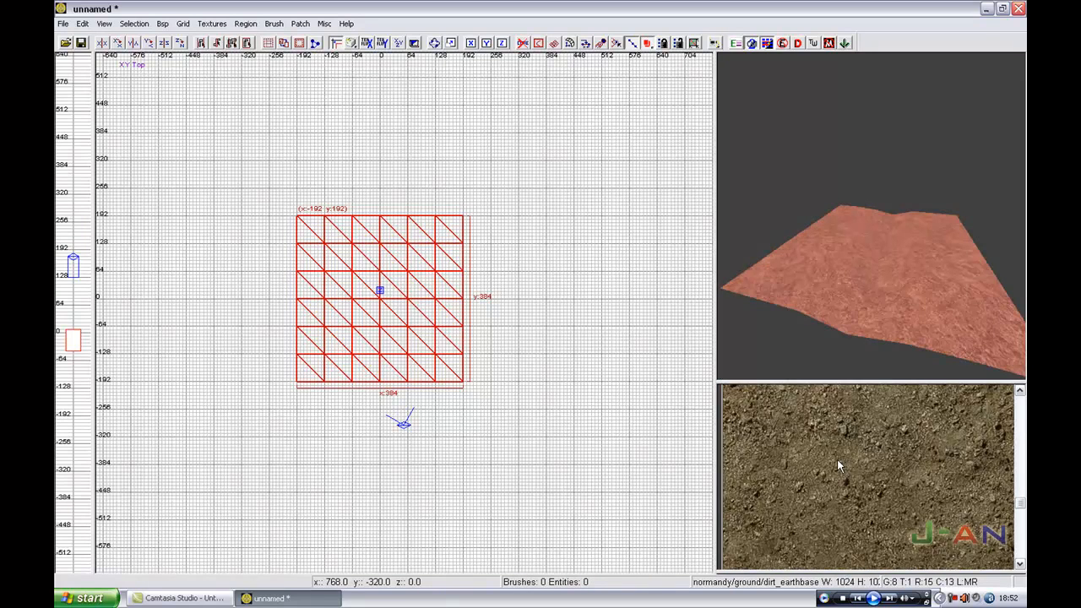
{"action": "left_click", "coordinate": [837, 460]}
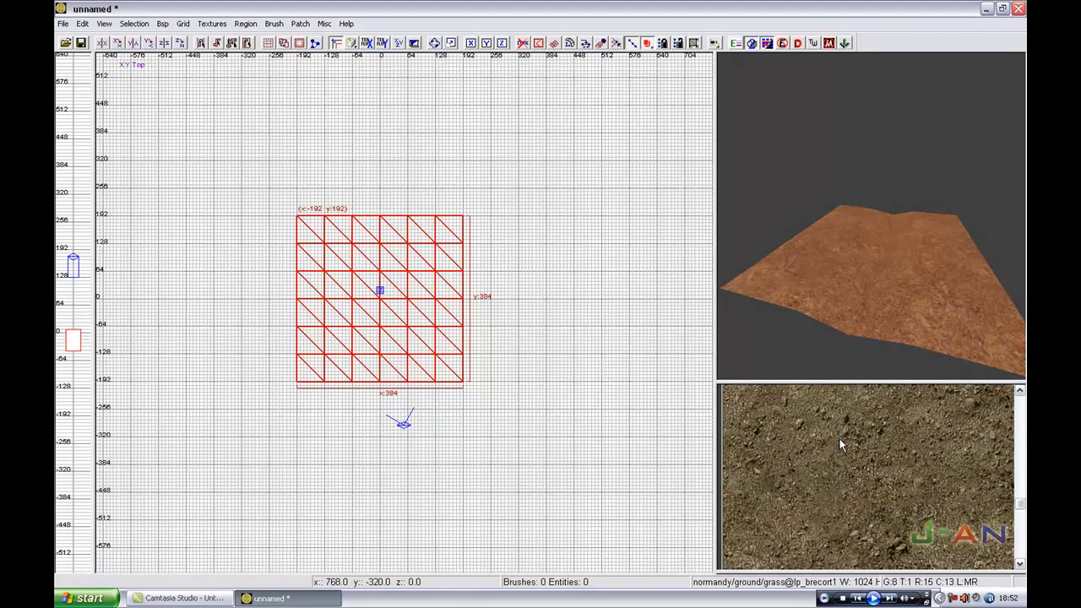
{"action": "key", "text": "s"}
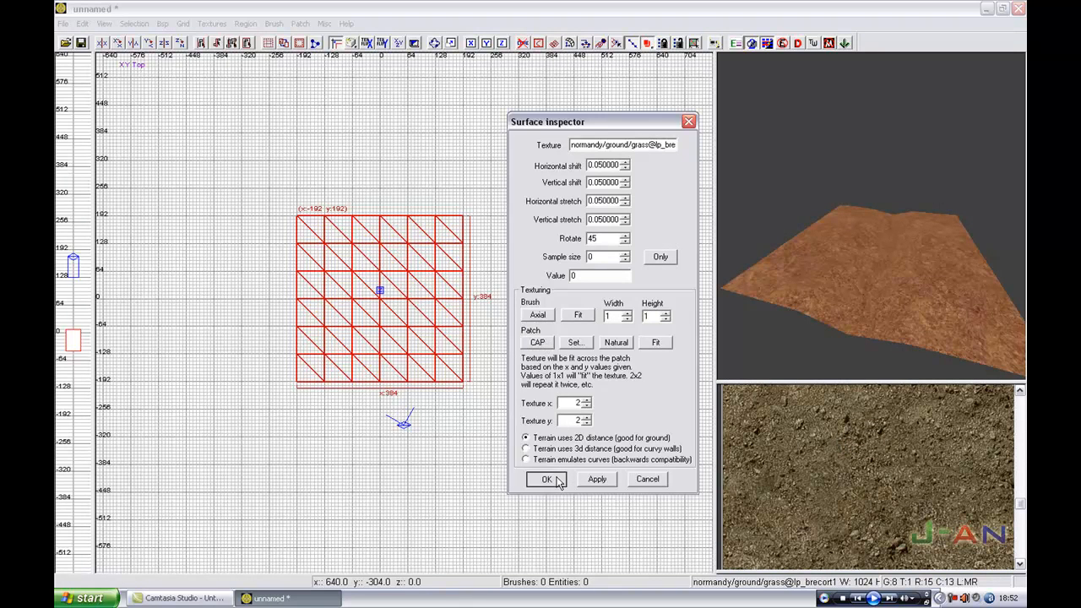
{"action": "left_click", "coordinate": [547, 479]}
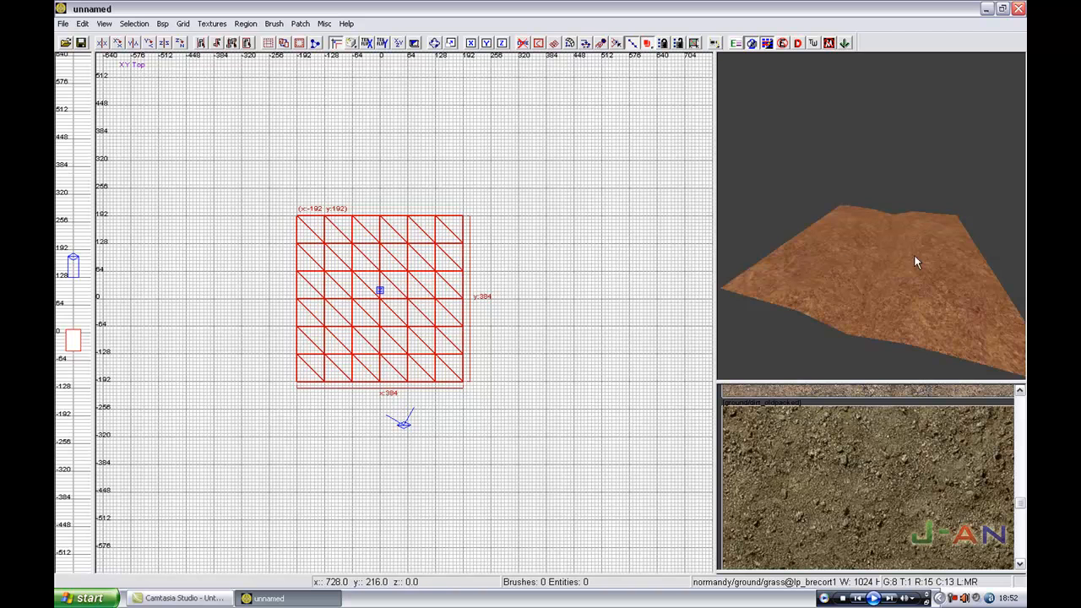
Duplicate the terrain mesh exactly over the original and texture the copy with normandy/ground/dirt_earthbase
{"action": "key", "text": "space"}
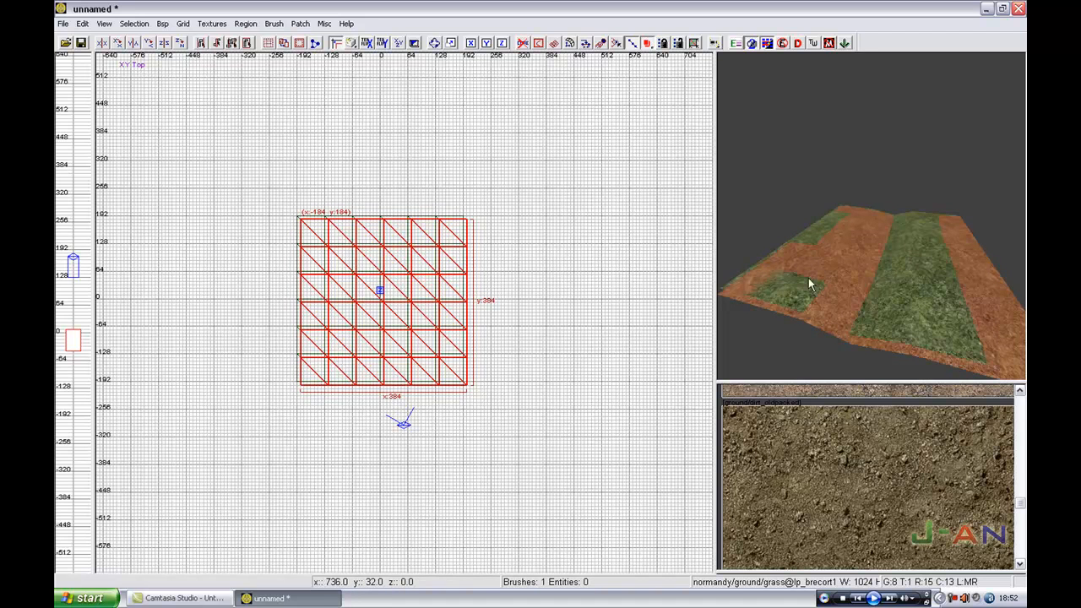
{"action": "left_click_drag", "start_coordinate": [435, 321], "coordinate": [430, 318]}
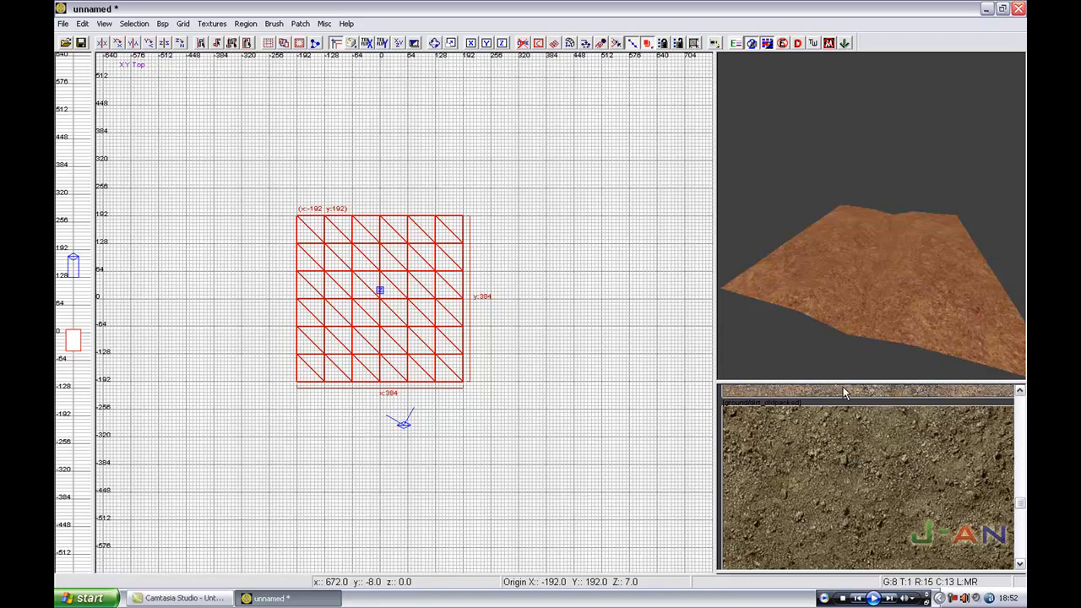
{"action": "scroll", "coordinate": [811, 471], "scroll_direction": "down", "scroll_amount": 3}
{"action": "scroll", "coordinate": [812, 464], "scroll_direction": "down", "scroll_amount": 2}
{"action": "left_click", "coordinate": [813, 464]}
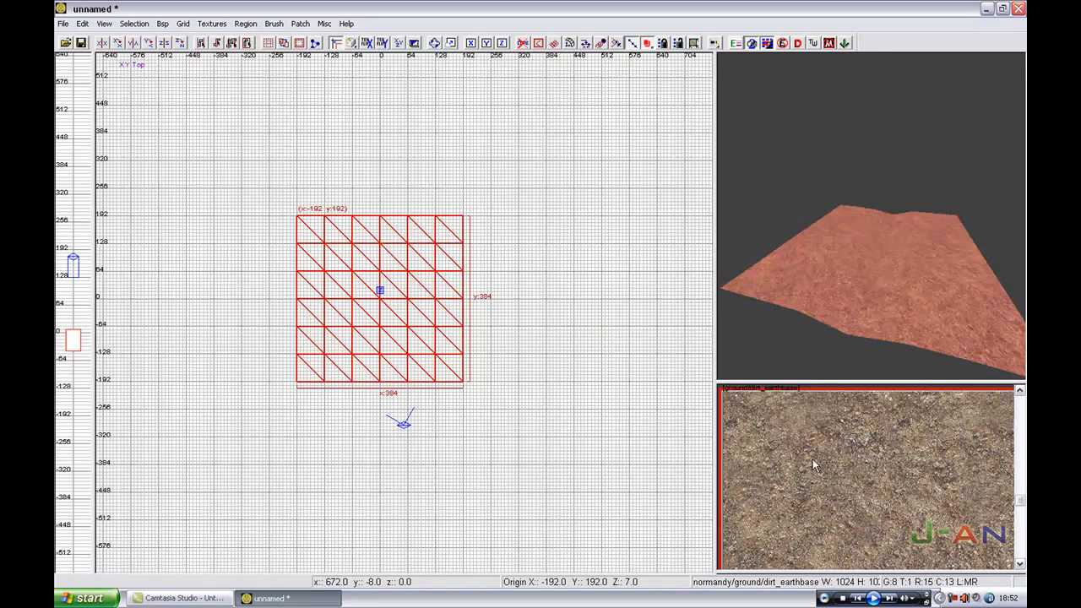
Apply CAP mapping to the dirt texture of the duplicated terrain in the surface inspector
{"action": "key", "text": "s"}
{"action": "left_click", "coordinate": [541, 343]}
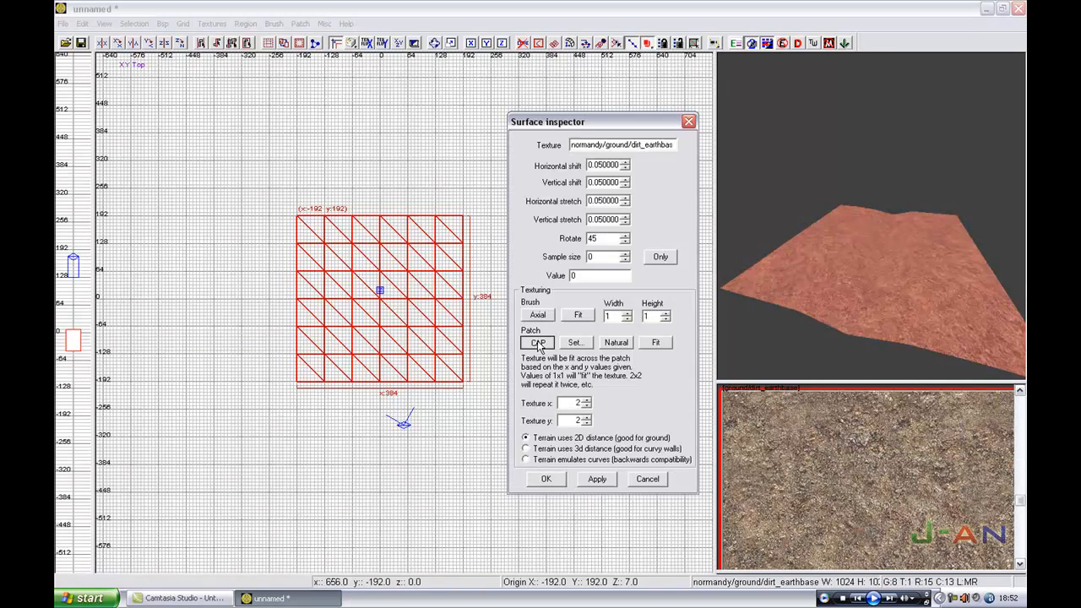
{"action": "left_click", "coordinate": [549, 481]}
{"action": "right_click", "coordinate": [825, 284]}
{"action": "right_click", "coordinate": [824, 284]}
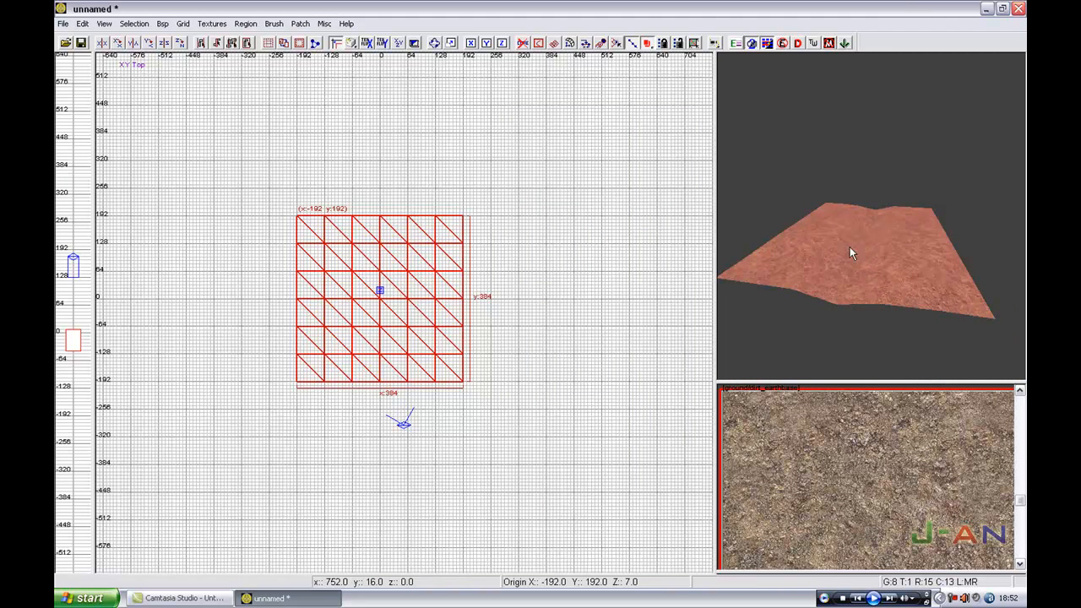
{"action": "right_click", "coordinate": [877, 280]}
{"action": "right_click", "coordinate": [880, 299]}
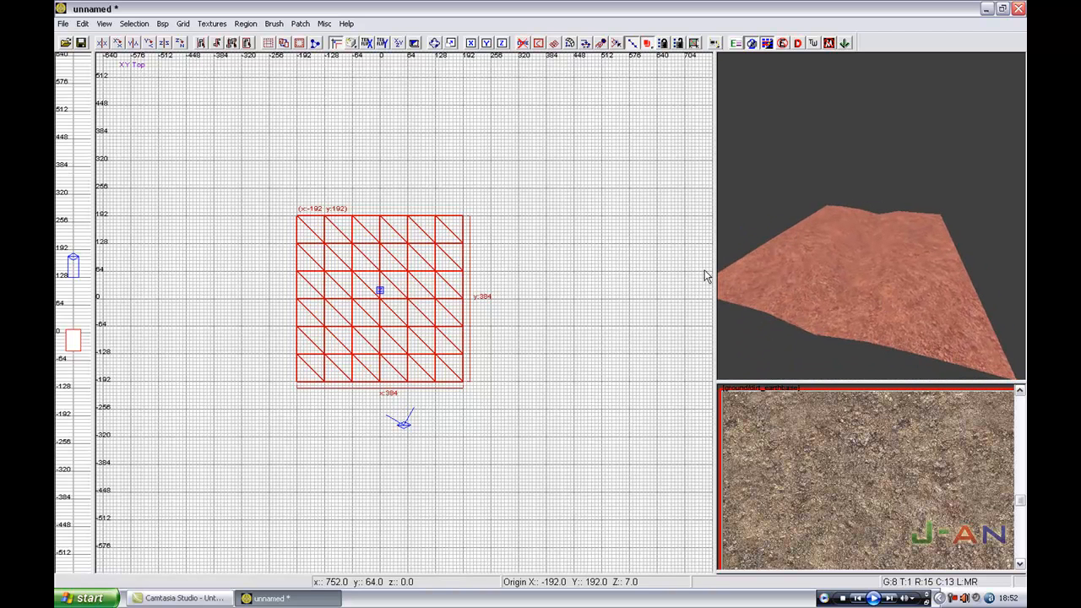
Configure the advanced patch editing options to flatten the alpha channel with an amplitude of 2
{"action": "key", "text": "y"}
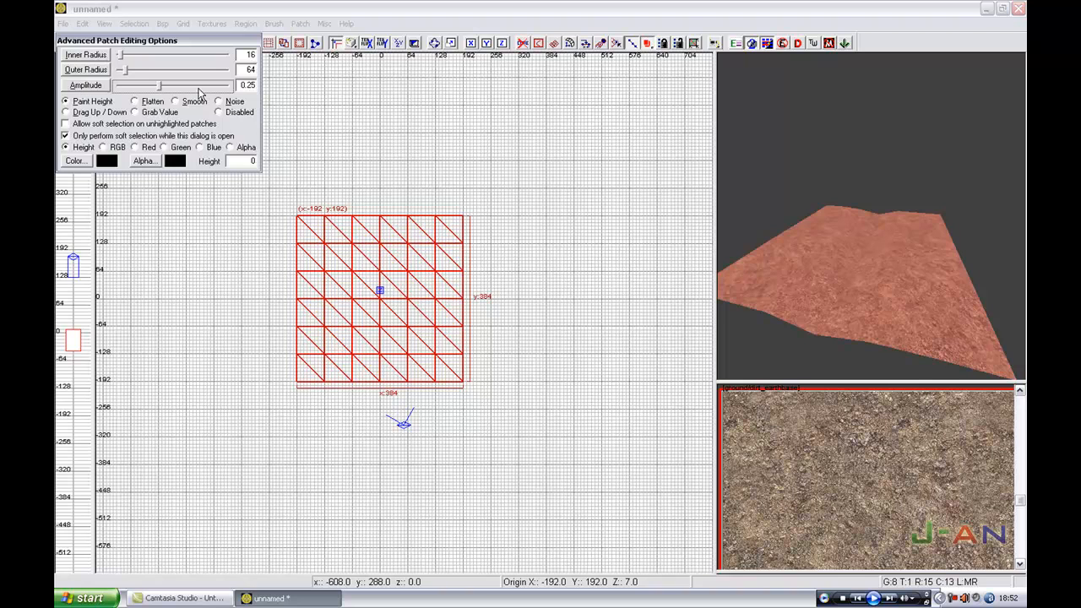
{"action": "left_click_drag", "start_coordinate": [160, 90], "coordinate": [180, 91]}
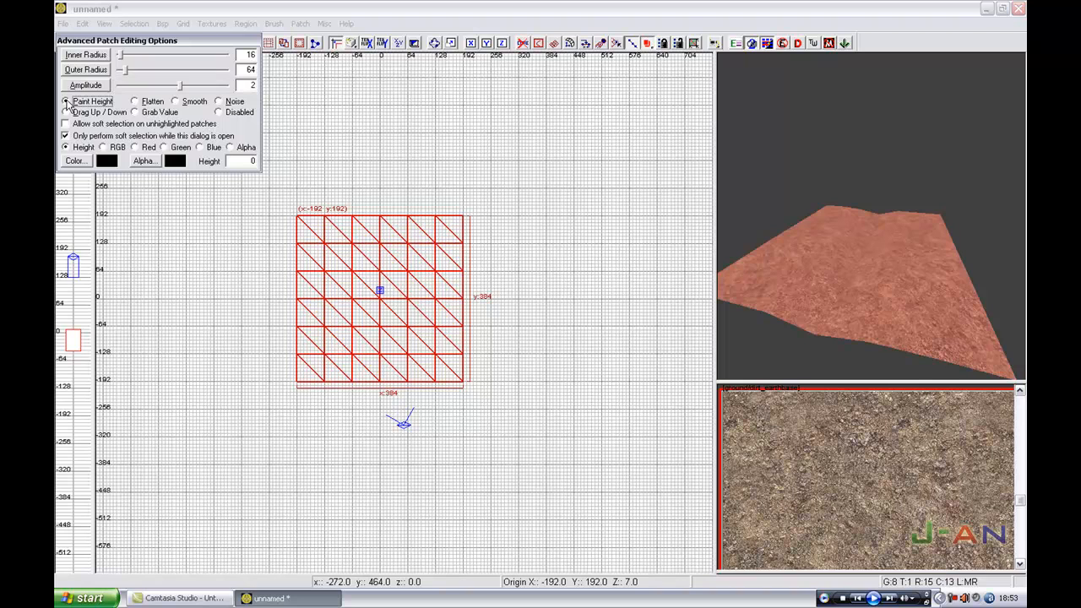
{"action": "left_click", "coordinate": [133, 102]}
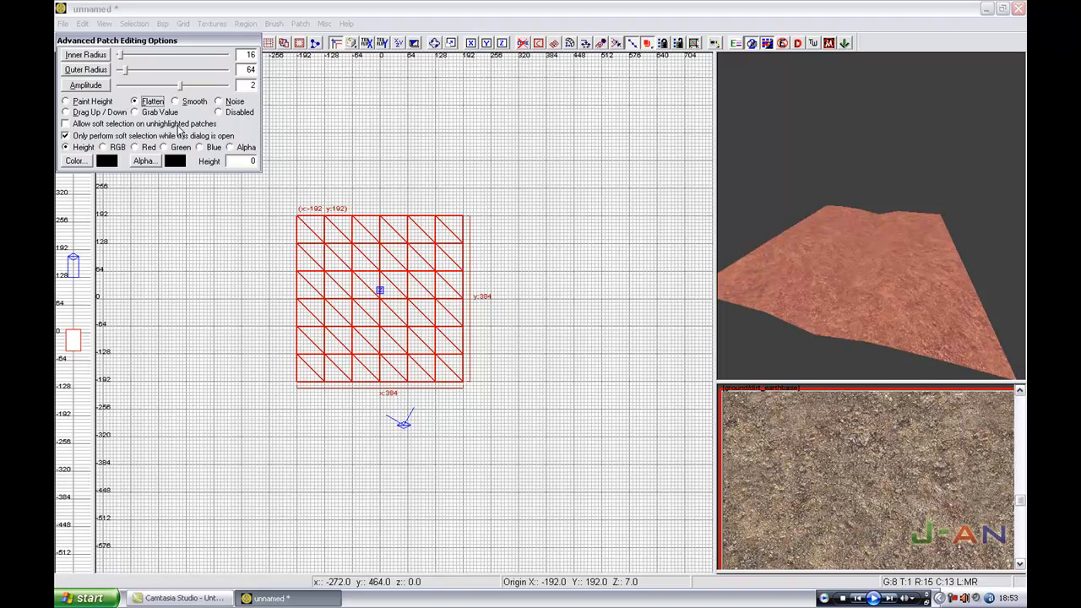
{"action": "left_click", "coordinate": [231, 148]}
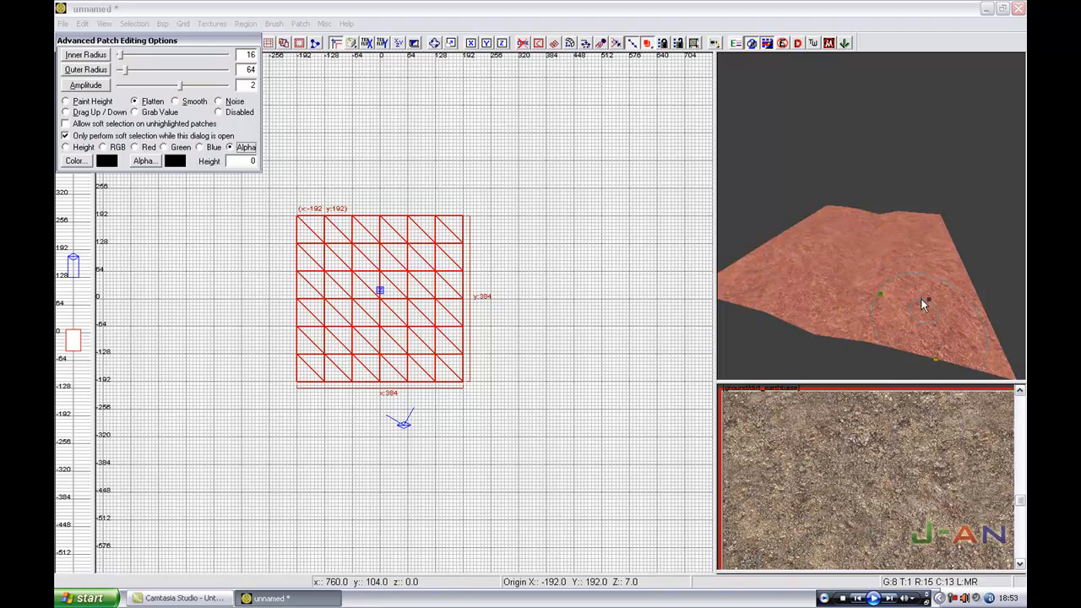
Fade out the dirt copy's alpha along one side of the channel to reveal the grass, and deselect it to check the blend
{"action": "right_click_drag", "start_coordinate": [932, 298], "coordinate": [935, 319]}
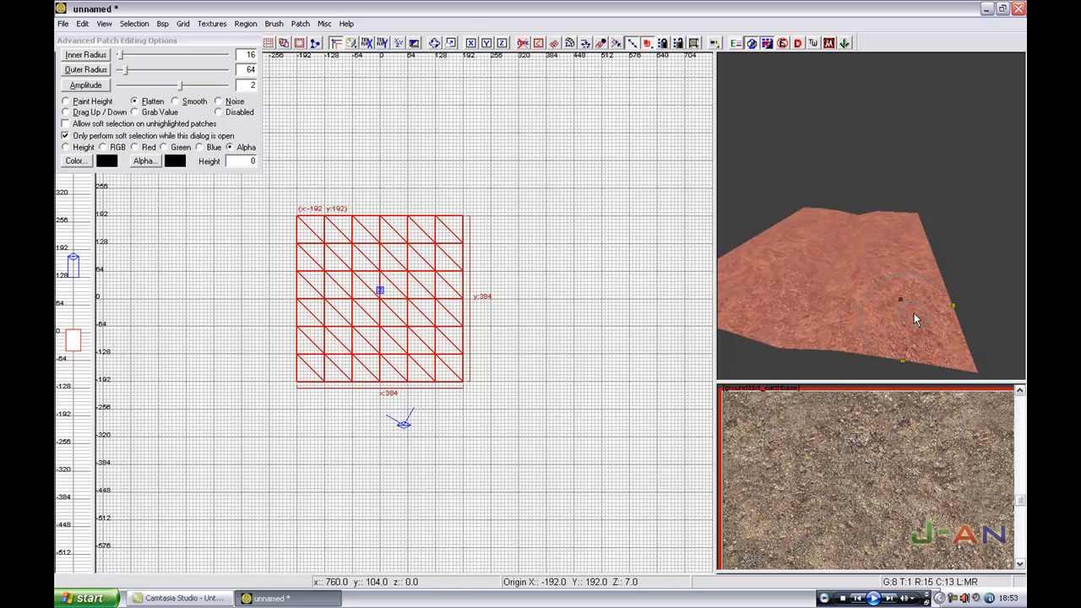
{"action": "right_click_drag", "start_coordinate": [917, 301], "coordinate": [919, 304]}
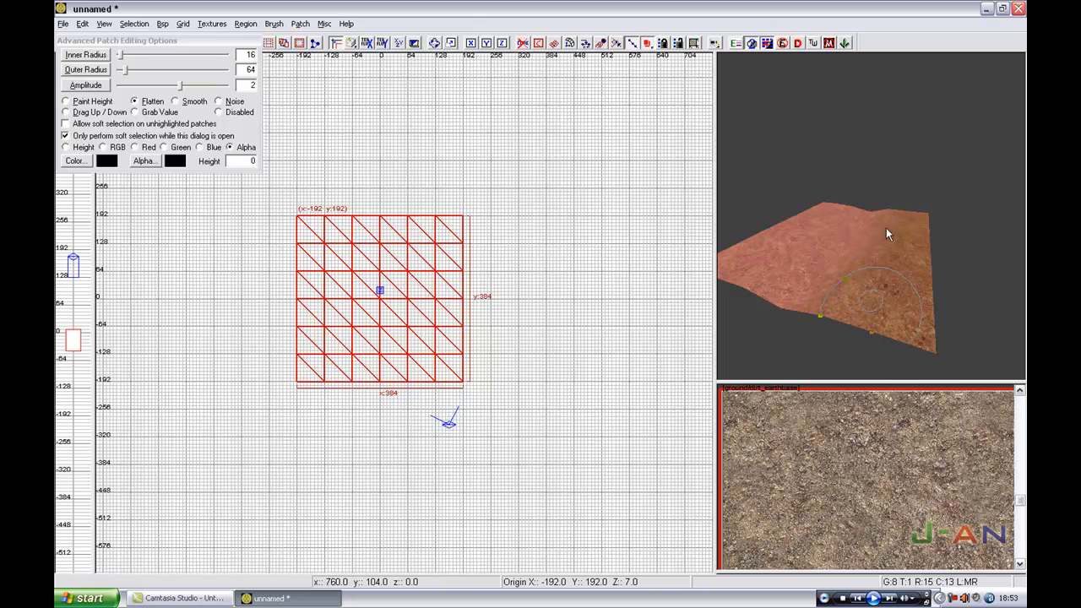
{"action": "mouse_move", "coordinate": [905, 294]}
{"action": "right_mouse_down"}
{"action": "mouse_move", "coordinate": [902, 253]}
{"action": "mouse_move", "coordinate": [924, 255]}
{"action": "mouse_move", "coordinate": [927, 279]}
{"action": "mouse_move", "coordinate": [874, 285]}
{"action": "mouse_move", "coordinate": [902, 292]}
{"action": "right_mouse_up"}
{"action": "key", "text": "Escape"}
{"action": "mouse_move", "coordinate": [812, 343]}
{"action": "right_mouse_down"}
{"action": "mouse_move", "coordinate": [832, 342]}
{"action": "mouse_move", "coordinate": [814, 341]}
{"action": "right_mouse_up"}
{"action": "mouse_move", "coordinate": [874, 317]}
{"action": "right_mouse_down"}
{"action": "mouse_move", "coordinate": [873, 335]}
{"action": "mouse_move", "coordinate": [853, 316]}
{"action": "mouse_move", "coordinate": [895, 317]}
{"action": "mouse_move", "coordinate": [876, 283]}
{"action": "mouse_move", "coordinate": [876, 313]}
{"action": "right_mouse_up"}
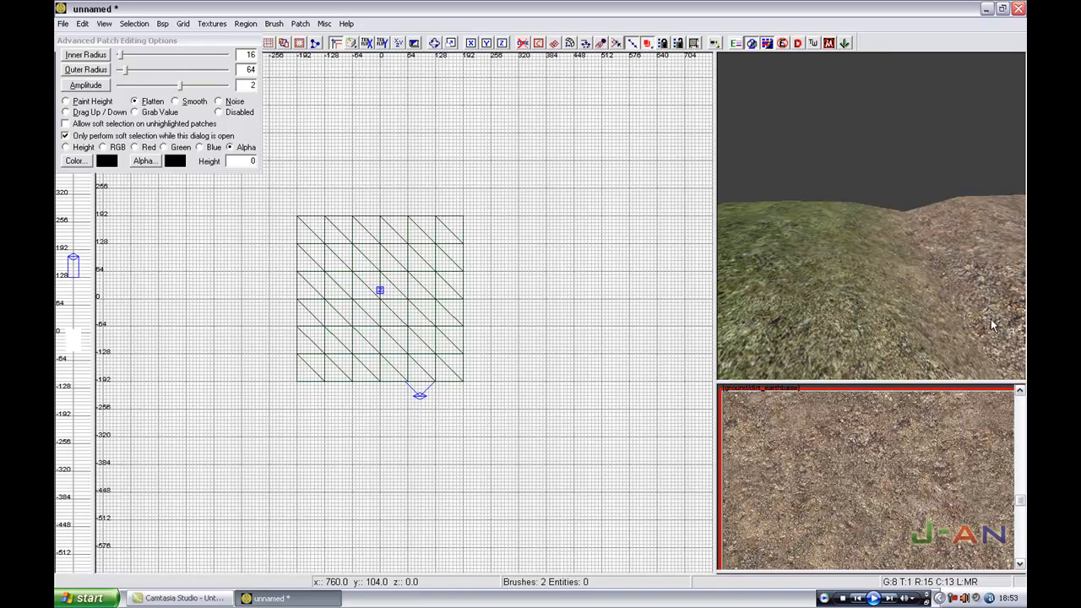
{"action": "mouse_move", "coordinate": [895, 313]}
{"action": "right_mouse_down"}
{"action": "mouse_move", "coordinate": [874, 304]}
{"action": "mouse_move", "coordinate": [883, 329]}
{"action": "mouse_move", "coordinate": [836, 309]}
{"action": "mouse_move", "coordinate": [887, 329]}
{"action": "right_mouse_up"}
Reselect the dirt_earthbase copy and fade out its alpha on the opposite side of the channel
{"action": "left_click", "coordinate": [863, 323], "text": "shift"}
{"action": "key", "text": "Escape"}
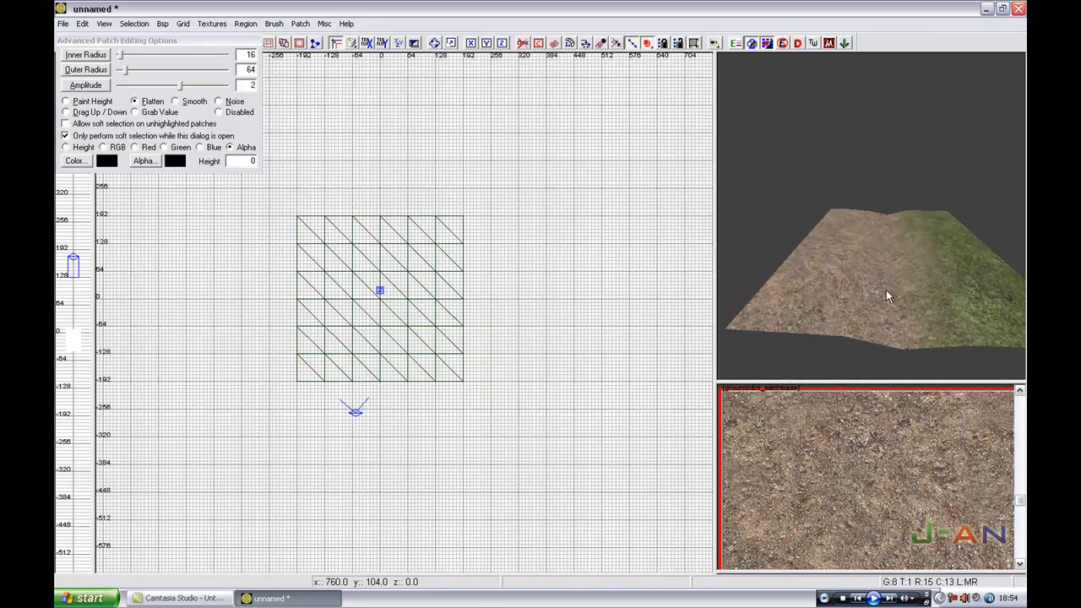
{"action": "left_click", "coordinate": [887, 292], "text": "shift"}
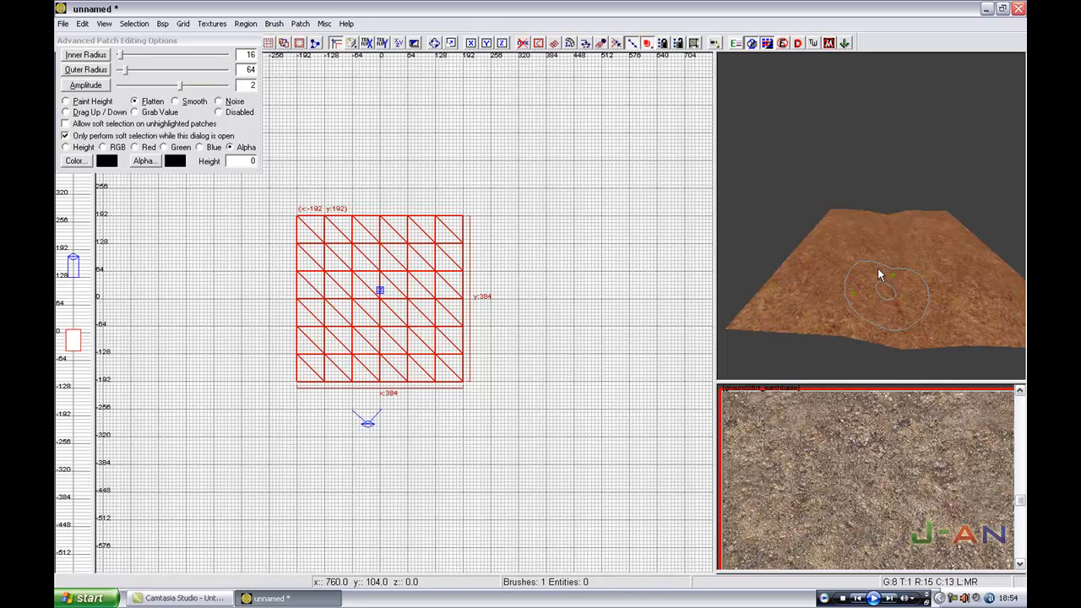
{"action": "left_click", "coordinate": [877, 268], "text": "shift"}
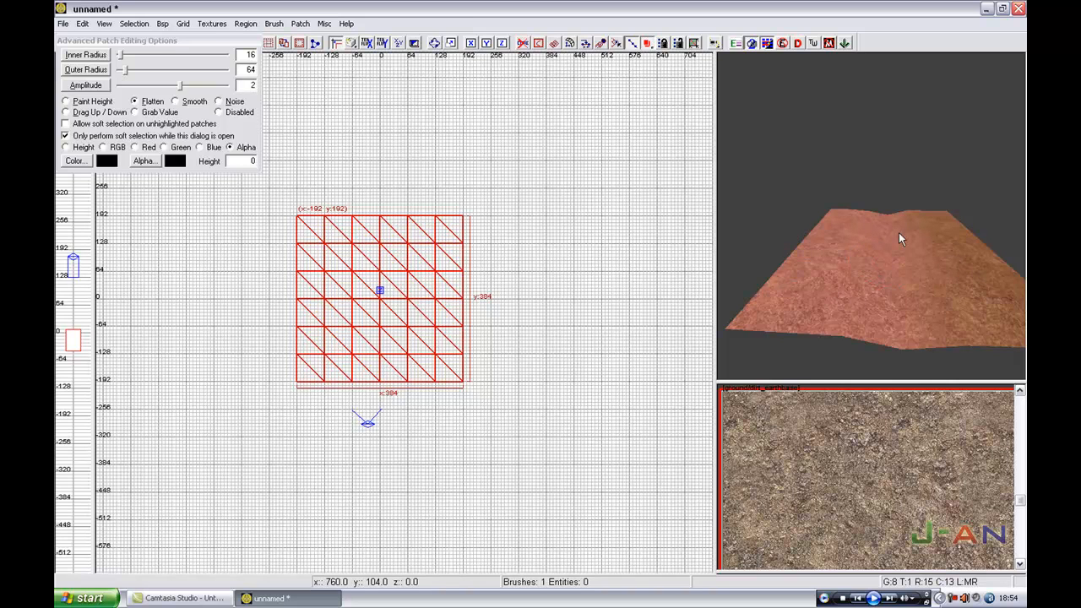
{"action": "mouse_move", "coordinate": [859, 285]}
{"action": "right_mouse_down"}
{"action": "mouse_move", "coordinate": [840, 266]}
{"action": "mouse_move", "coordinate": [843, 291]}
{"action": "mouse_move", "coordinate": [852, 275]}
{"action": "right_mouse_up"}
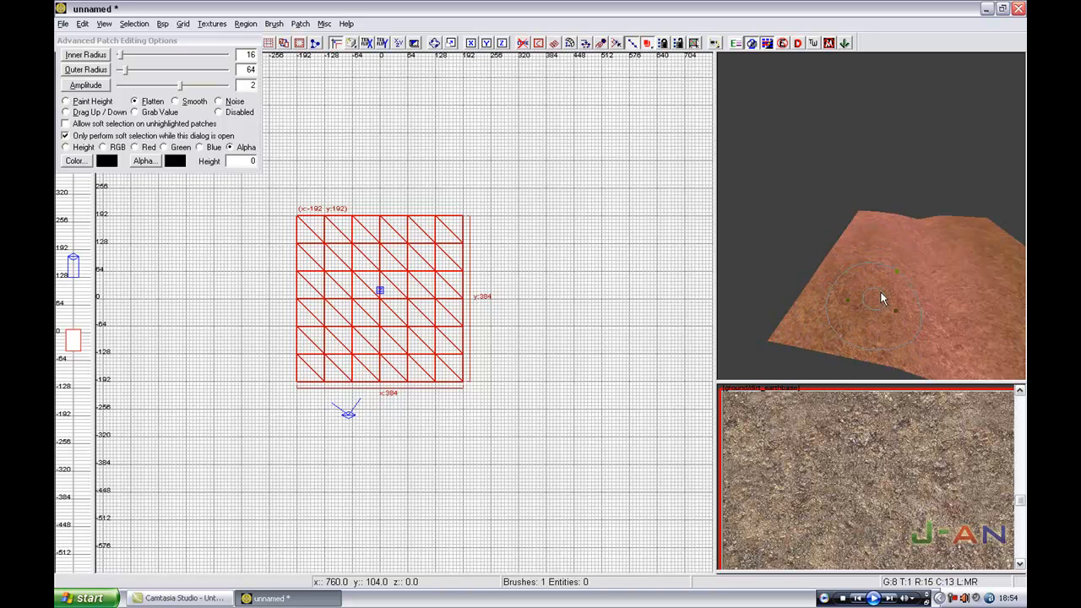
{"action": "right_click_drag", "start_coordinate": [953, 299], "coordinate": [827, 318]}
{"action": "mouse_move", "coordinate": [890, 331]}
{"action": "right_mouse_down"}
{"action": "mouse_move", "coordinate": [849, 329]}
{"action": "mouse_move", "coordinate": [895, 336]}
{"action": "right_mouse_up"}
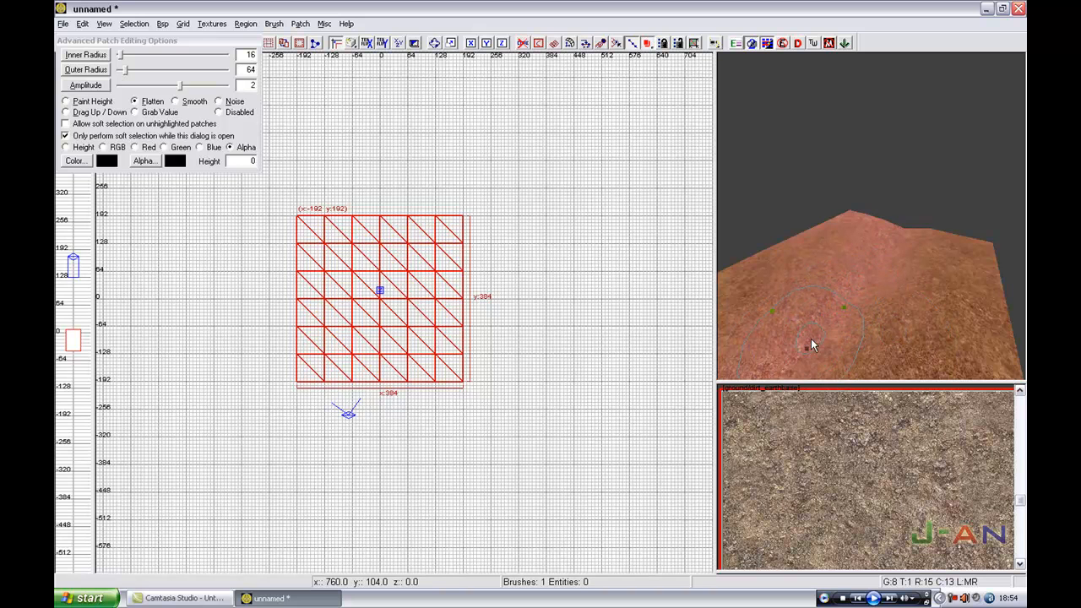
{"action": "right_click_drag", "start_coordinate": [834, 313], "coordinate": [849, 293]}
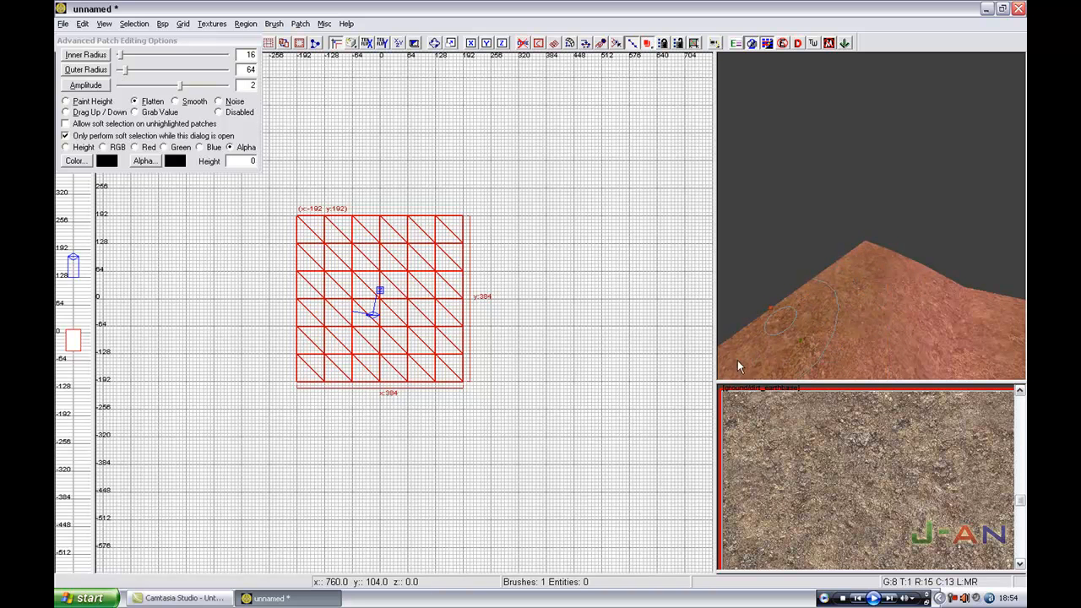
Complete the alpha fade towards the far ends and edges of both banks, keeping the dirt only along the channel
{"action": "mouse_move", "coordinate": [776, 331]}
{"action": "right_mouse_down"}
{"action": "mouse_move", "coordinate": [757, 346]}
{"action": "mouse_move", "coordinate": [908, 320]}
{"action": "mouse_move", "coordinate": [910, 335]}
{"action": "mouse_move", "coordinate": [901, 332]}
{"action": "right_mouse_up"}
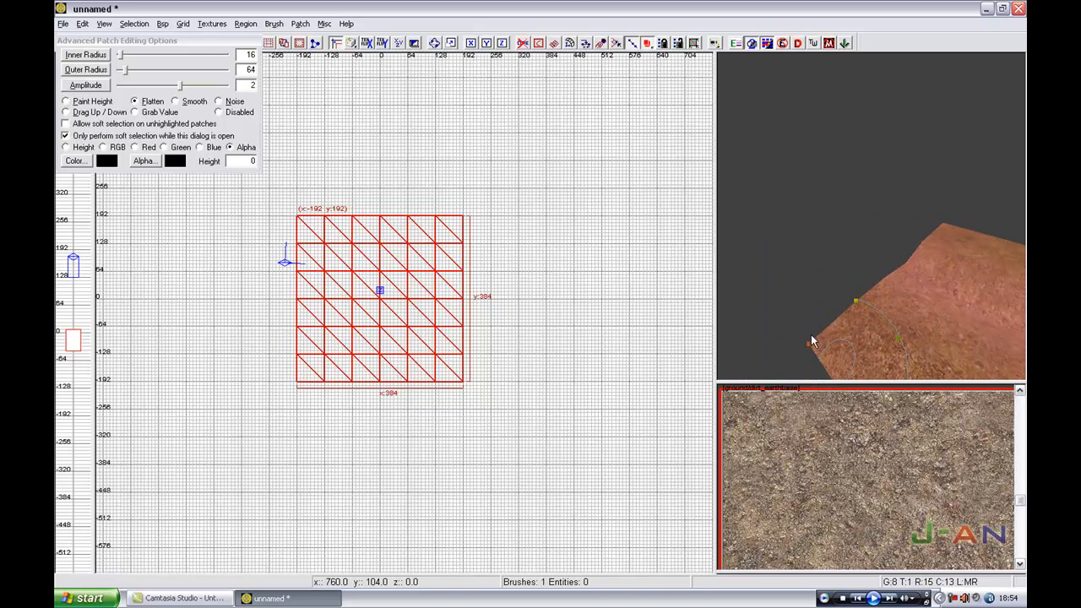
{"action": "right_click_drag", "start_coordinate": [888, 325], "coordinate": [784, 345]}
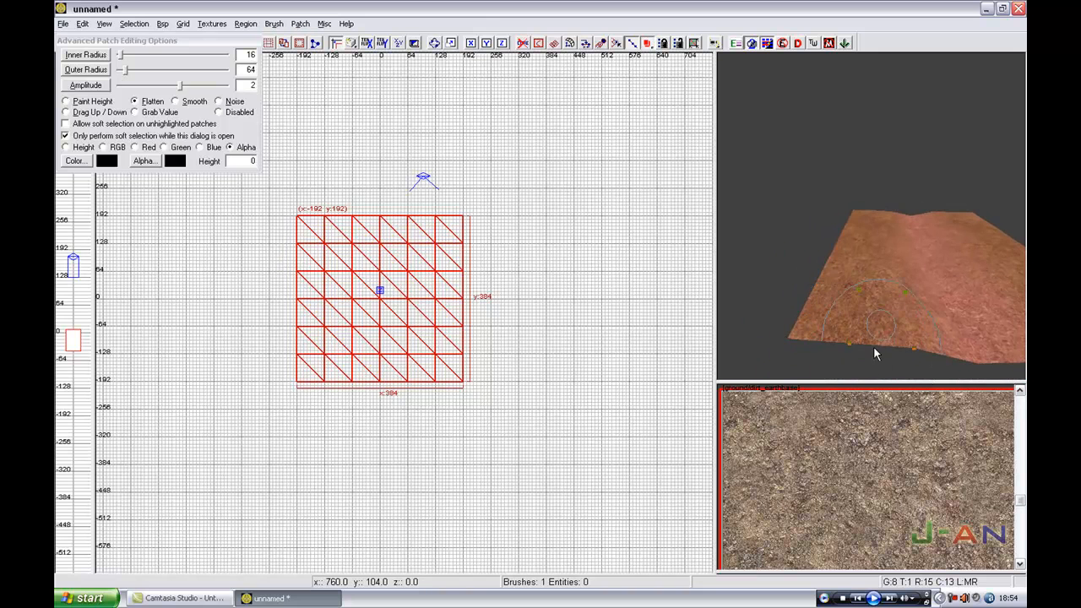
{"action": "right_click_drag", "start_coordinate": [858, 293], "coordinate": [855, 260]}
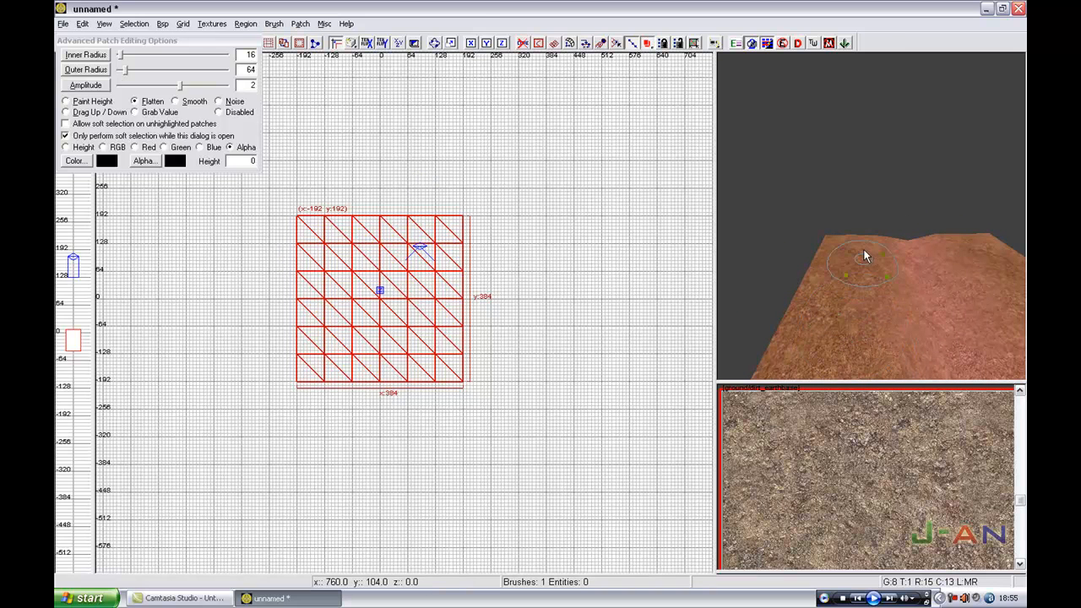
{"action": "mouse_move", "coordinate": [968, 285]}
{"action": "right_mouse_down"}
{"action": "mouse_move", "coordinate": [963, 267]}
{"action": "mouse_move", "coordinate": [906, 272]}
{"action": "mouse_move", "coordinate": [896, 292]}
{"action": "mouse_move", "coordinate": [925, 267]}
{"action": "right_mouse_up"}
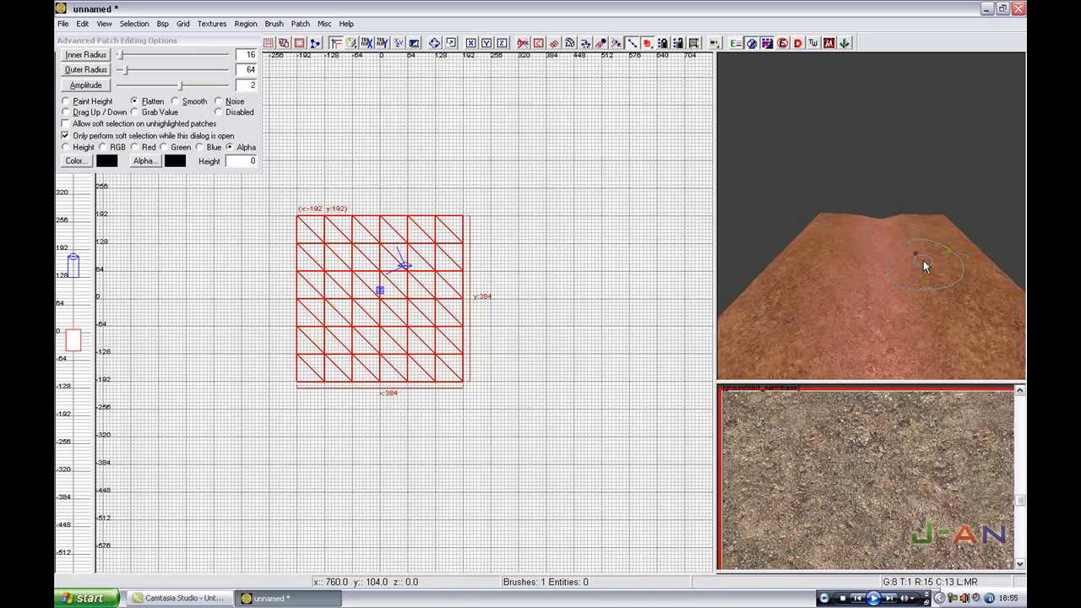
{"action": "right_click_drag", "start_coordinate": [924, 266], "coordinate": [901, 268]}
Close the advanced patch editing options, deselect the terrain and inspect the dirt path blending into the grass
{"action": "left_click", "coordinate": [85, 41]}
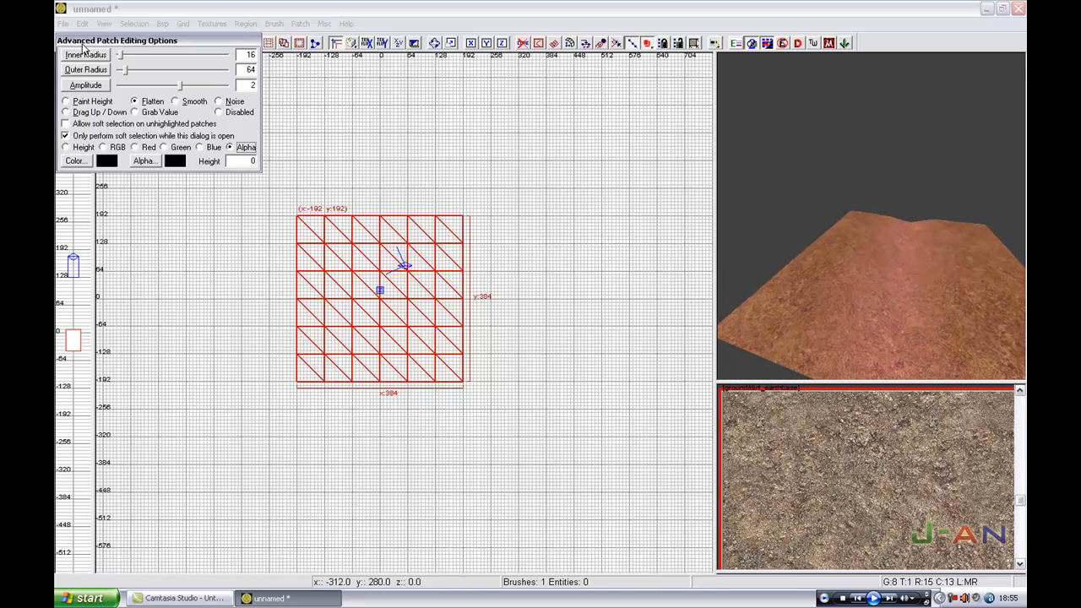
{"action": "right_click_drag", "start_coordinate": [343, 211], "coordinate": [366, 206]}
{"action": "key", "text": "y"}
{"action": "mouse_move", "coordinate": [880, 211]}
{"action": "right_mouse_down"}
{"action": "mouse_move", "coordinate": [897, 213]}
{"action": "mouse_move", "coordinate": [878, 201]}
{"action": "right_mouse_up"}
{"action": "key", "text": "Escape"}
{"action": "key", "text": "Down"}
{"action": "right_click", "coordinate": [879, 211]}
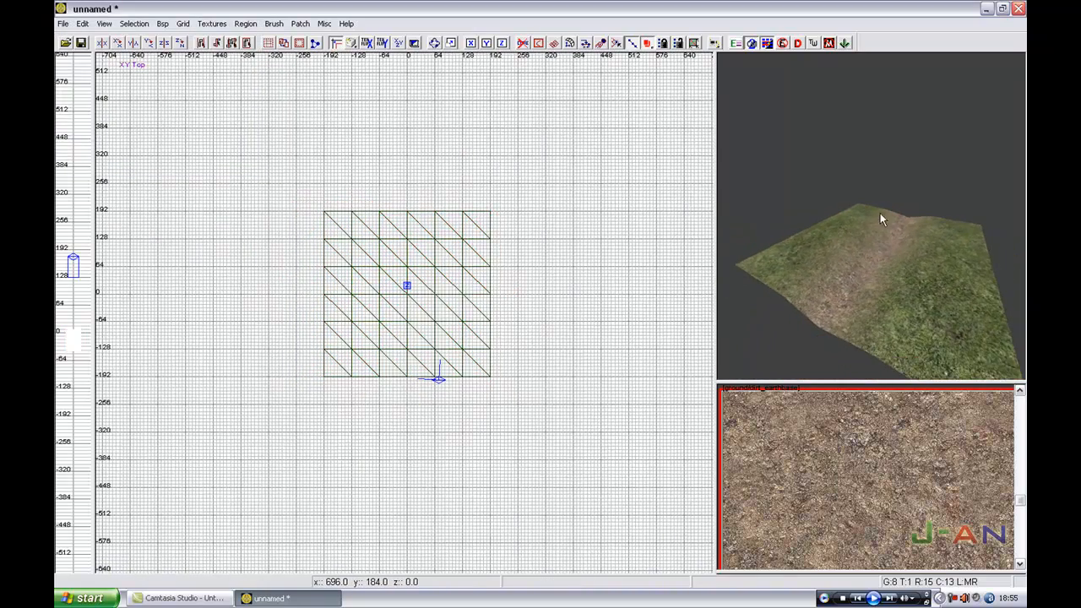
{"action": "right_click", "coordinate": [844, 251]}
{"action": "key", "text": "Up"}
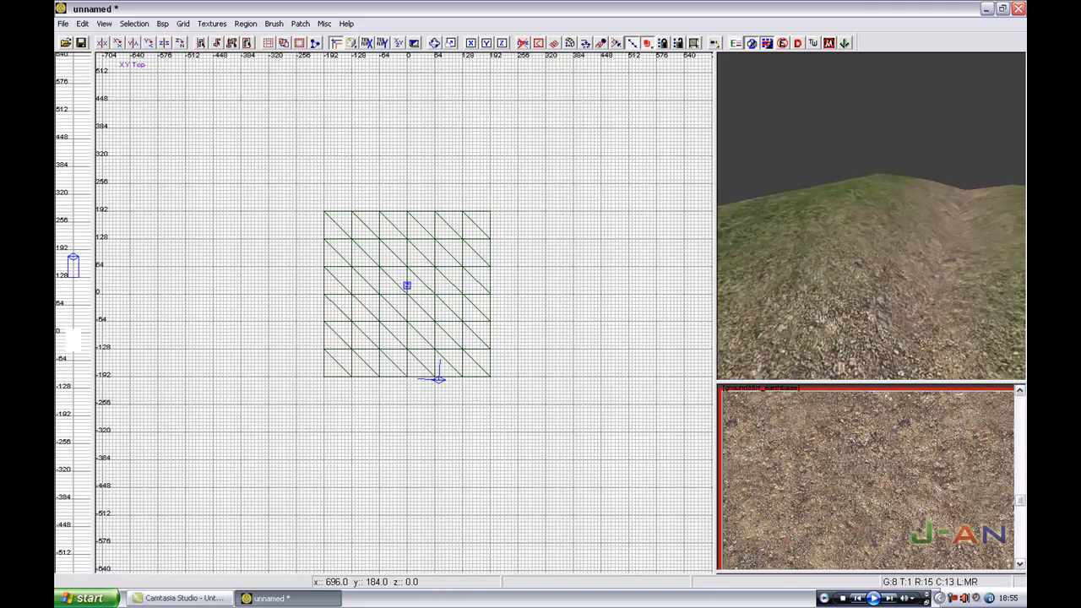
{"action": "right_click", "coordinate": [840, 250]}
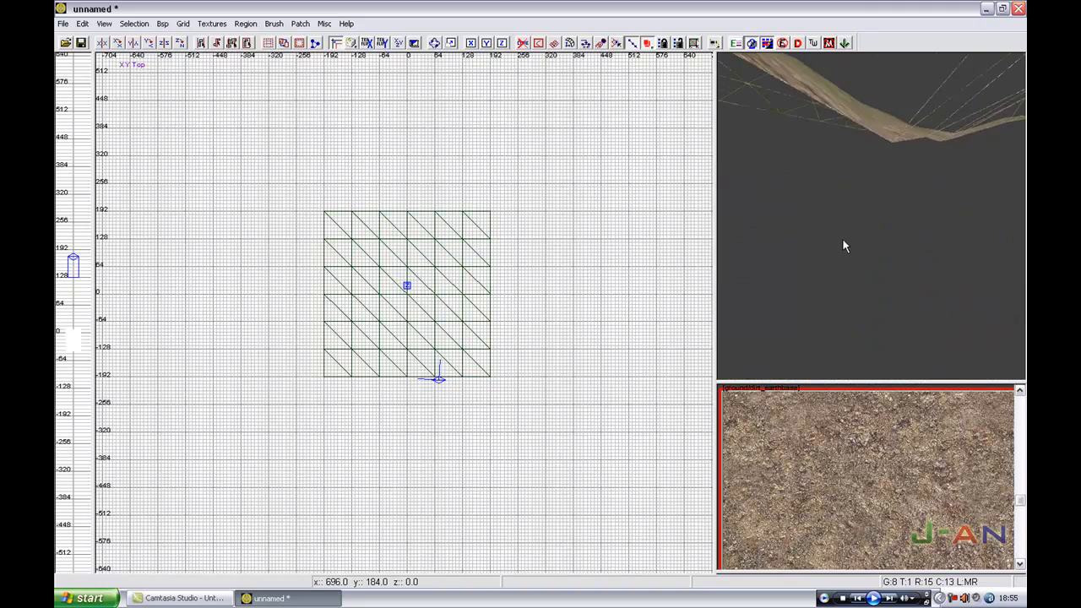
Examine the finished terrain in the 3D view from both ends and across the channel to check the dirt-to-grass blend
{"action": "key", "text": "d"}
{"action": "right_click", "coordinate": [851, 218]}
{"action": "key", "text": "Down"}
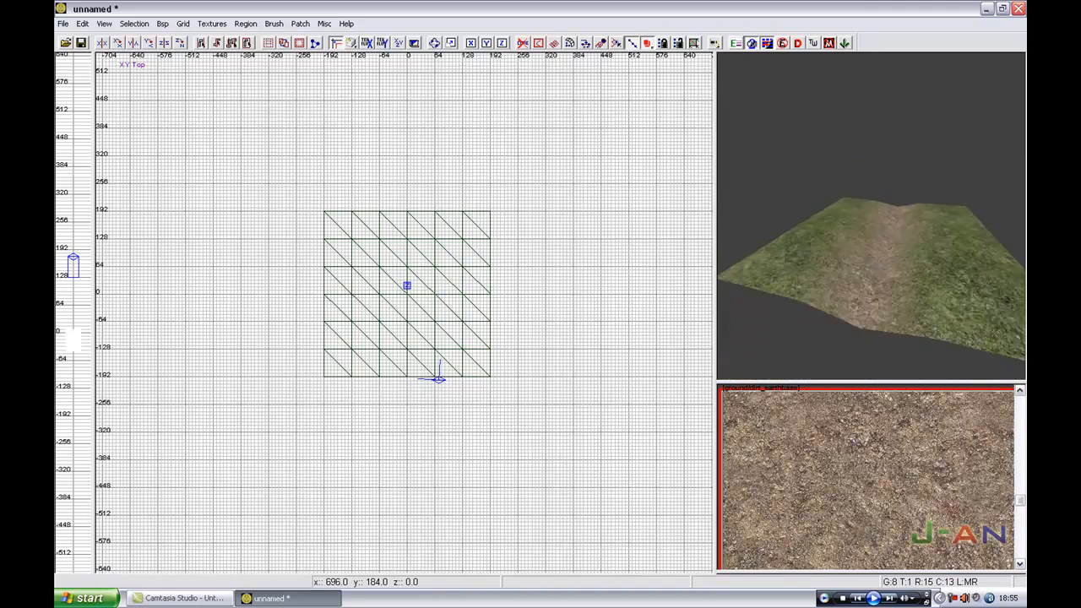
{"action": "key", "text": "Left"}
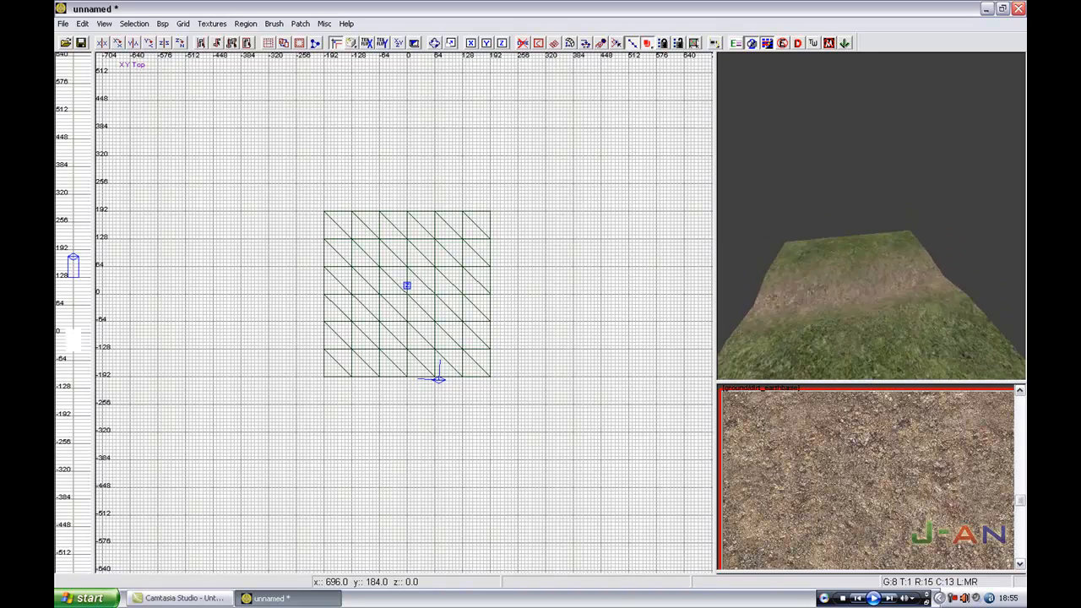
{"action": "key", "text": "Left"}
{"action": "key", "text": "Right"}
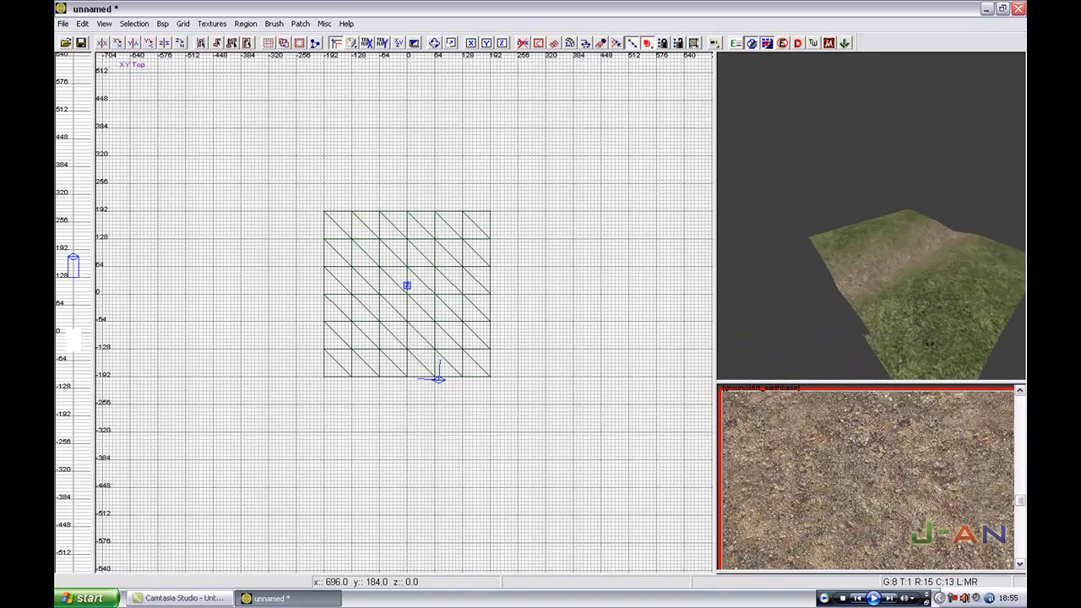
{"action": "key", "text": "Left"}
{"action": "right_click", "coordinate": [866, 241]}
{"action": "right_click", "coordinate": [866, 242]}
{"action": "key", "text": "Up"}
{"action": "key", "text": "Right"}
{"action": "key", "text": "Left"}
{"action": "right_click", "coordinate": [865, 240]}
{"action": "right_click", "coordinate": [865, 240]}
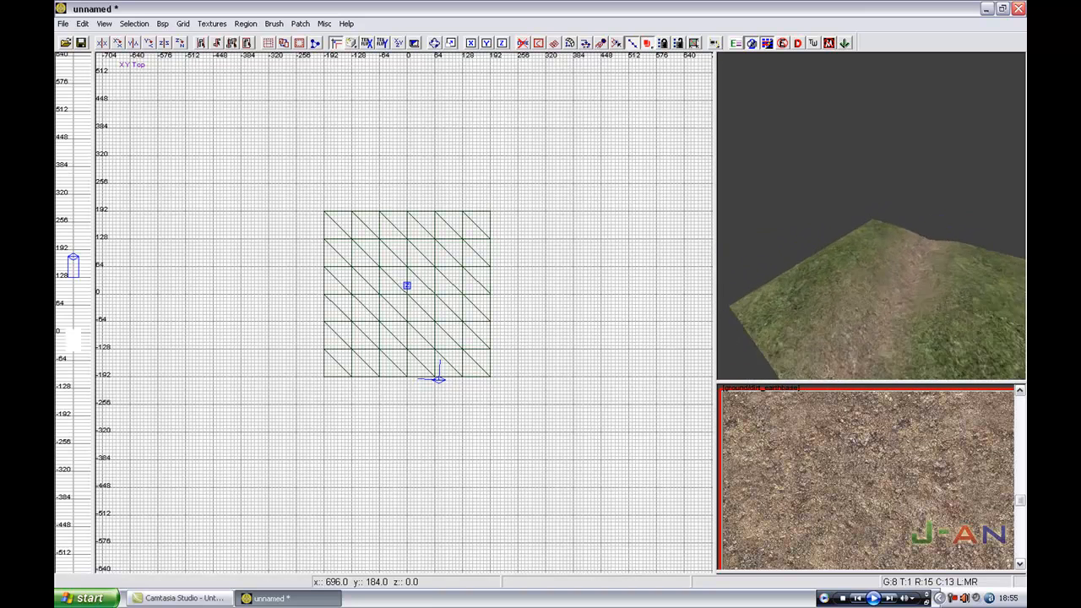
{"action": "right_click", "coordinate": [864, 240]}
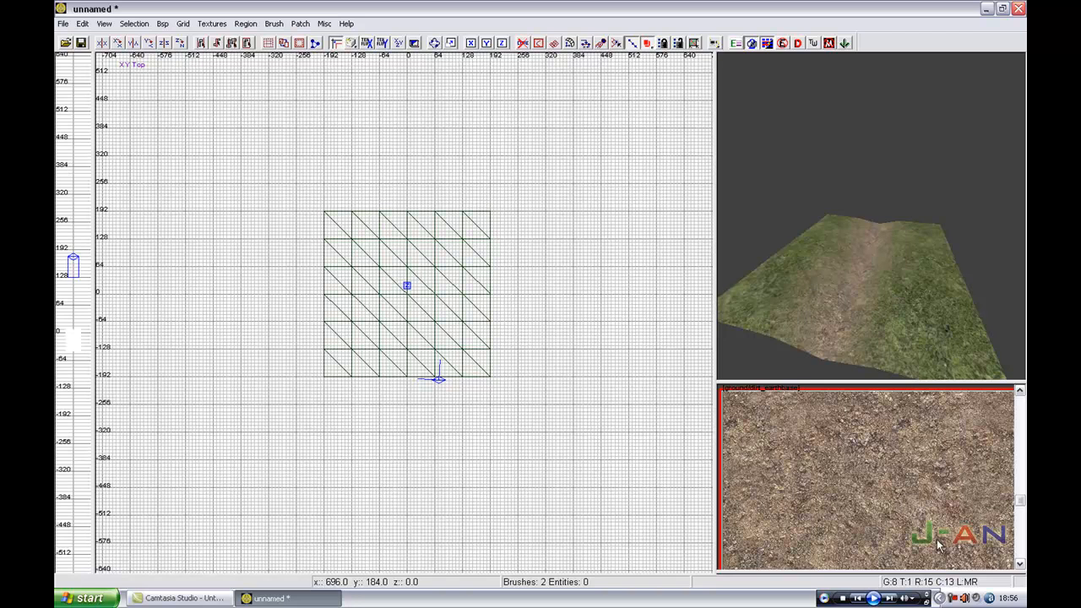
{"action": "right_click", "coordinate": [953, 597]}
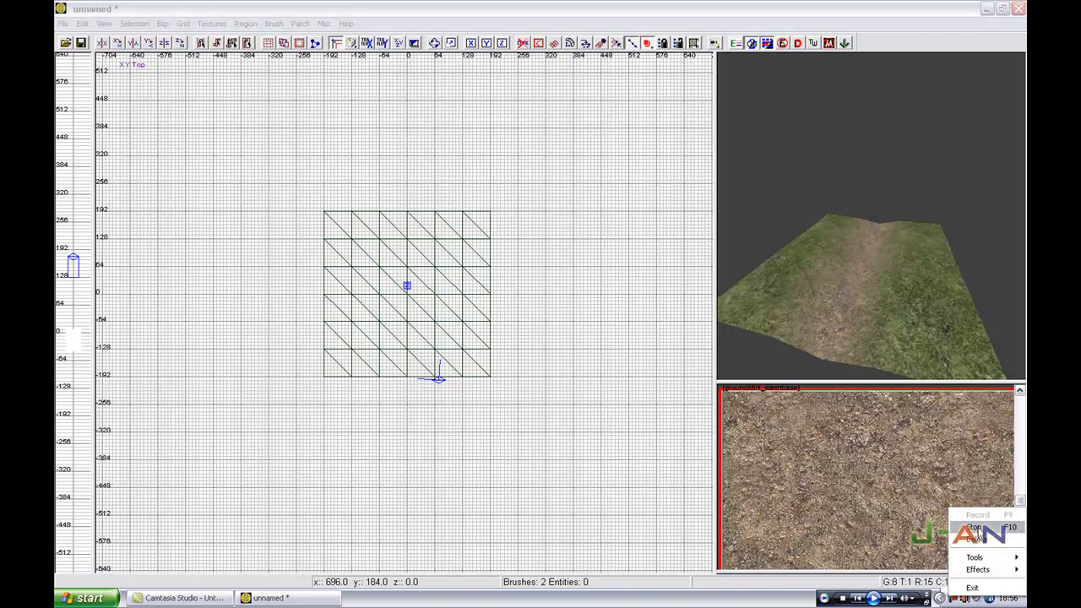